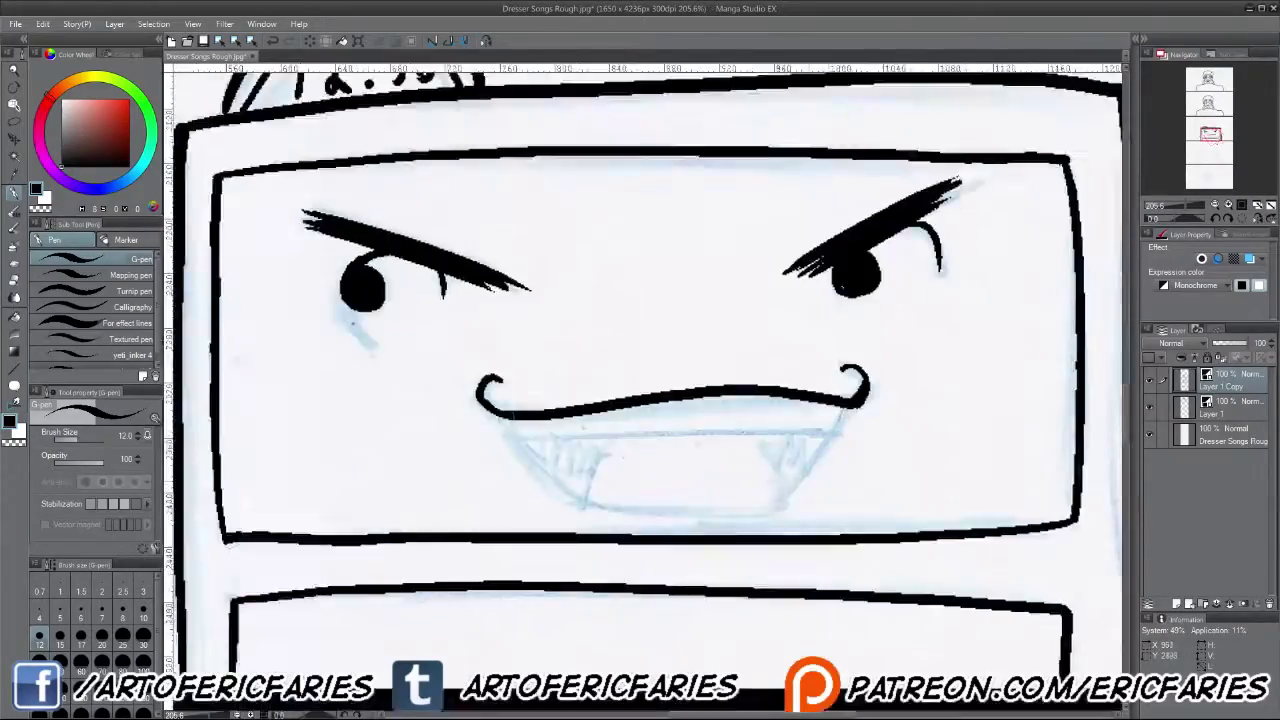
Step: Ink the open mouth beneath the dresser's curved lip line in the third panel, including the teeth edge and side curves
{"action": "mouse_move", "coordinate": [648, 250]}
{"action": "left_mouse_down"}
{"action": "mouse_move", "coordinate": [602, 478]}
{"action": "mouse_move", "coordinate": [530, 540]}
{"action": "left_mouse_up"}
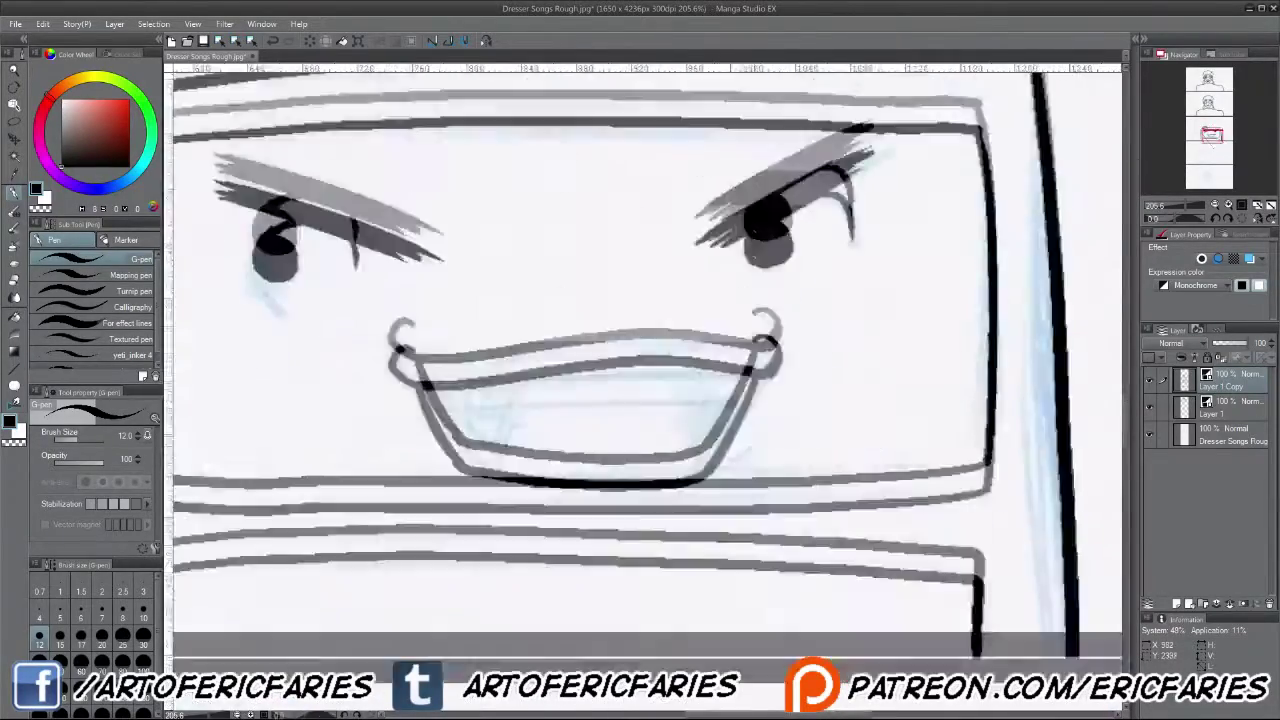
{"action": "left_click_drag", "start_coordinate": [640, 414], "coordinate": [534, 590]}
{"action": "left_click_drag", "start_coordinate": [714, 310], "coordinate": [616, 450]}
{"action": "left_click_drag", "start_coordinate": [626, 372], "coordinate": [607, 434]}
{"action": "left_click_drag", "start_coordinate": [813, 430], "coordinate": [800, 381]}
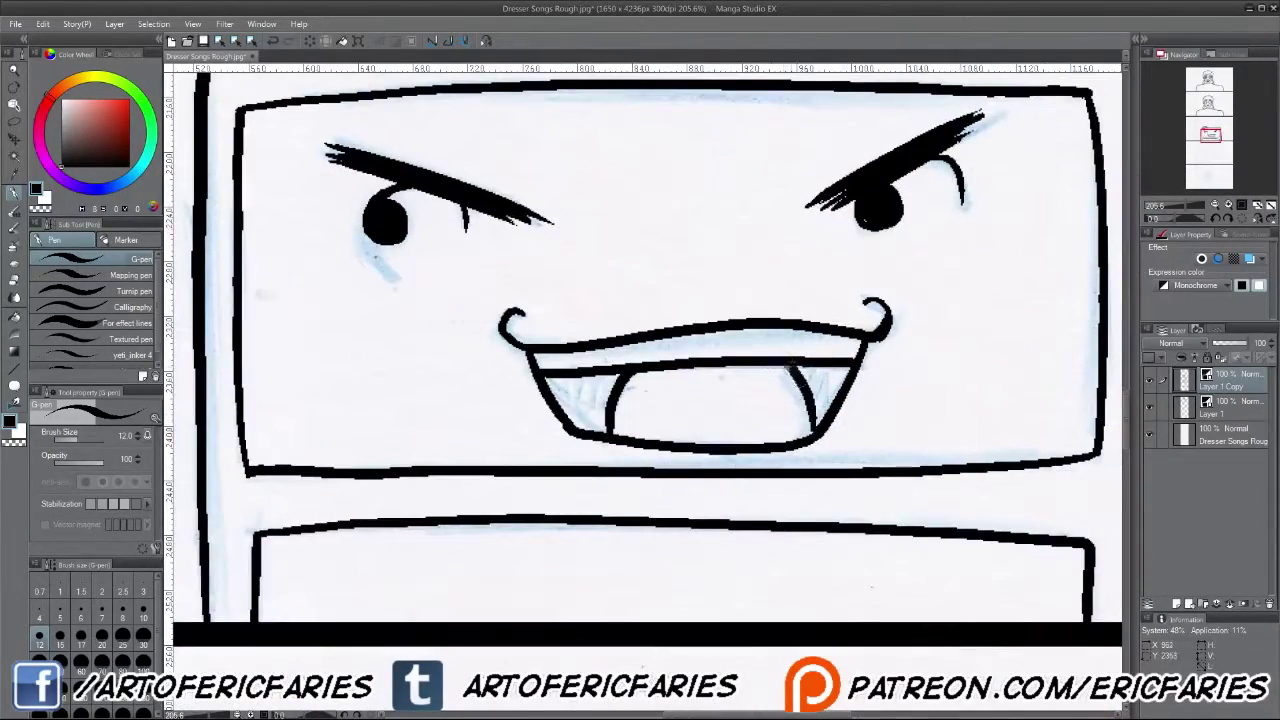
Step: Fill both corners of the dresser's open mouth with solid black, leaving the central teeth area white
{"action": "left_click_drag", "start_coordinate": [566, 380], "coordinate": [598, 432]}
{"action": "left_click_drag", "start_coordinate": [620, 366], "coordinate": [600, 440]}
{"action": "mouse_move", "coordinate": [810, 360]}
{"action": "left_mouse_down"}
{"action": "mouse_move", "coordinate": [796, 384]}
{"action": "mouse_move", "coordinate": [805, 414]}
{"action": "left_mouse_up"}
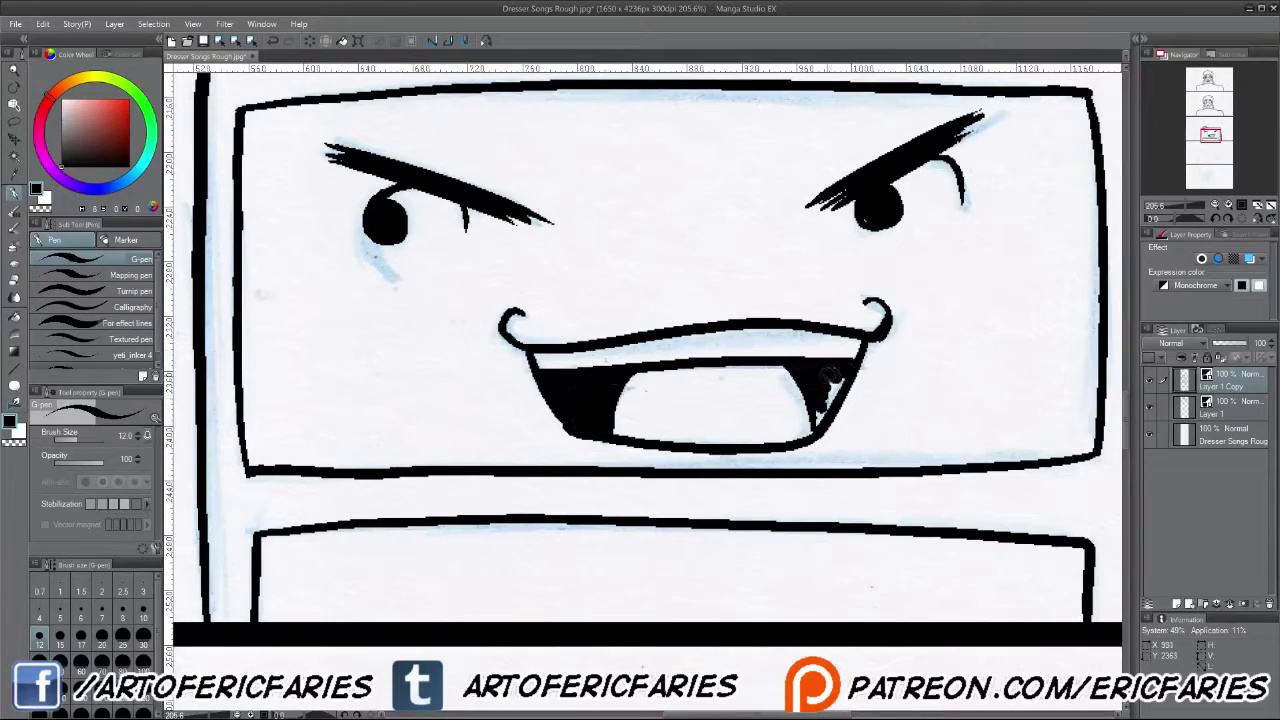
Step: Ink the man's heart-shaped face outline over the fourth panel's sketch, using the G-pen at brush size 7
{"action": "scroll", "coordinate": [664, 400], "scroll_direction": "down", "scroll_amount": 3}
{"action": "mouse_move", "coordinate": [664, 630]}
{"action": "left_mouse_down"}
{"action": "mouse_move", "coordinate": [664, 400]}
{"action": "mouse_move", "coordinate": [870, 450]}
{"action": "left_mouse_up"}
{"action": "scroll", "coordinate": [664, 400], "scroll_direction": "up", "scroll_amount": 4}
{"action": "scroll", "coordinate": [664, 400], "scroll_direction": "up", "scroll_amount": 1}
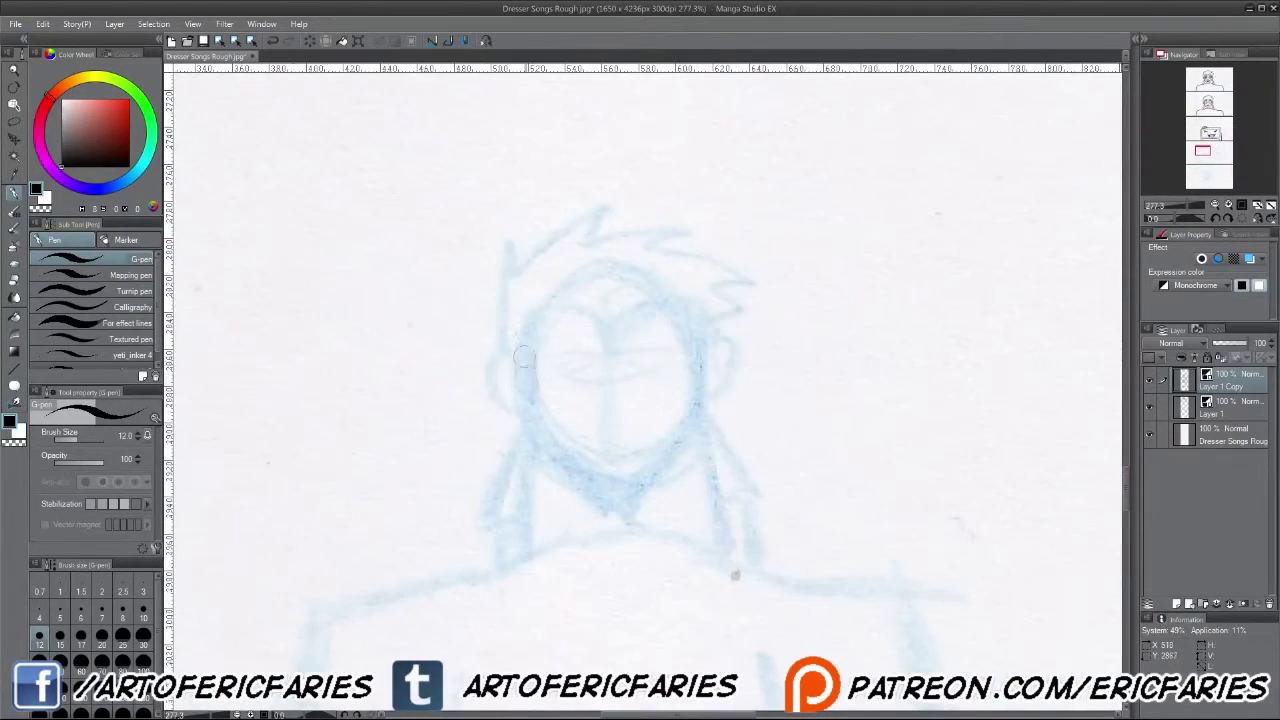
{"action": "left_click", "coordinate": [101, 614]}
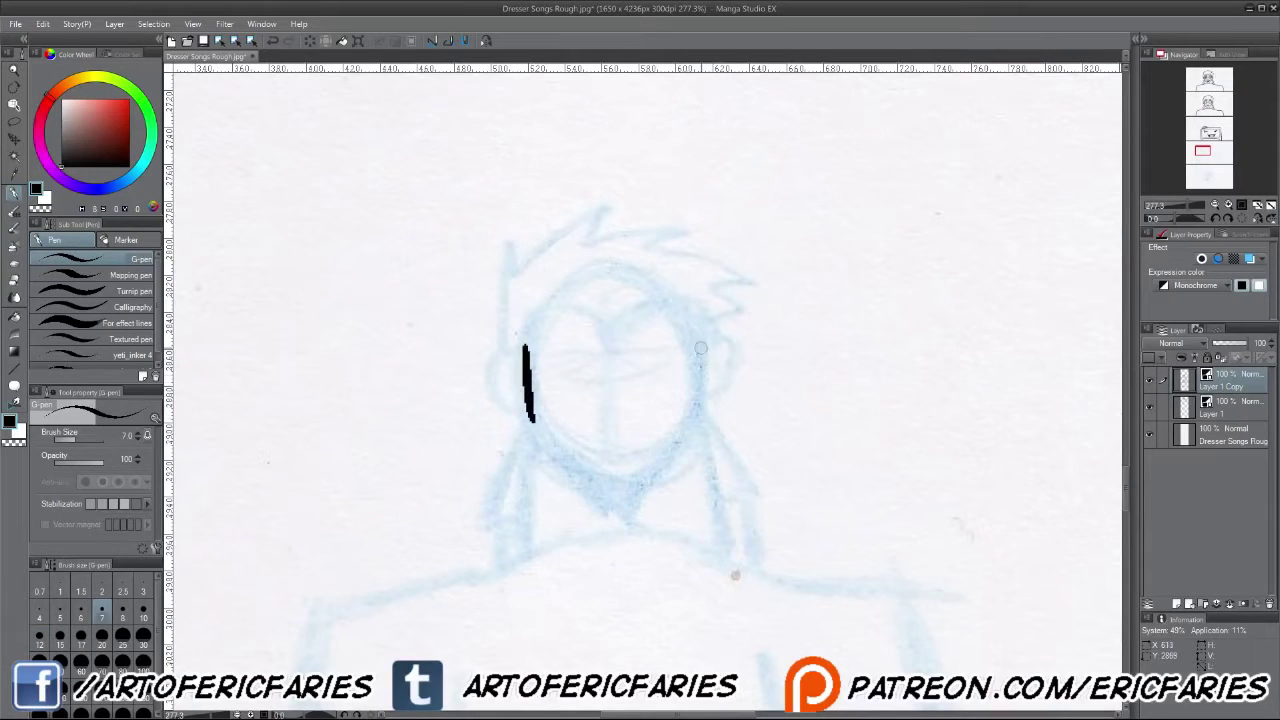
{"action": "mouse_move", "coordinate": [705, 440]}
{"action": "left_mouse_down"}
{"action": "mouse_move", "coordinate": [690, 450]}
{"action": "mouse_move", "coordinate": [727, 391]}
{"action": "left_mouse_up"}
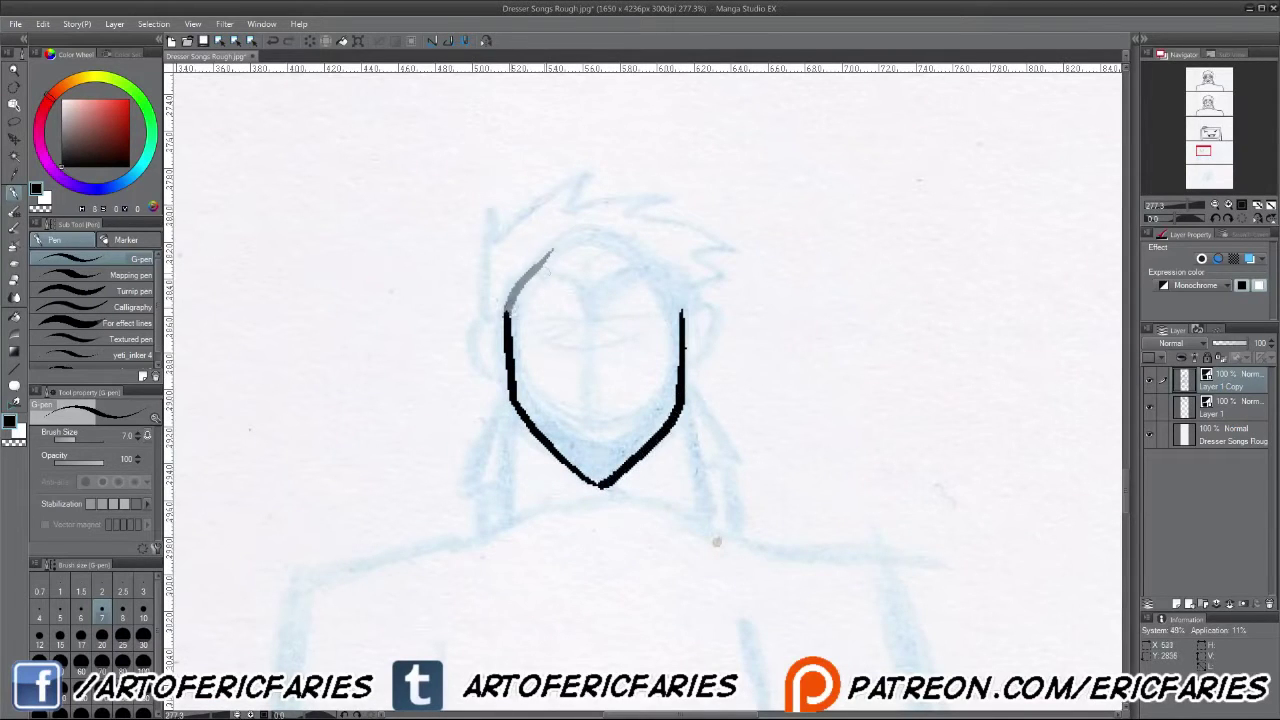
{"action": "left_click_drag", "start_coordinate": [552, 250], "coordinate": [592, 295]}
{"action": "key", "text": "ctrl+z"}
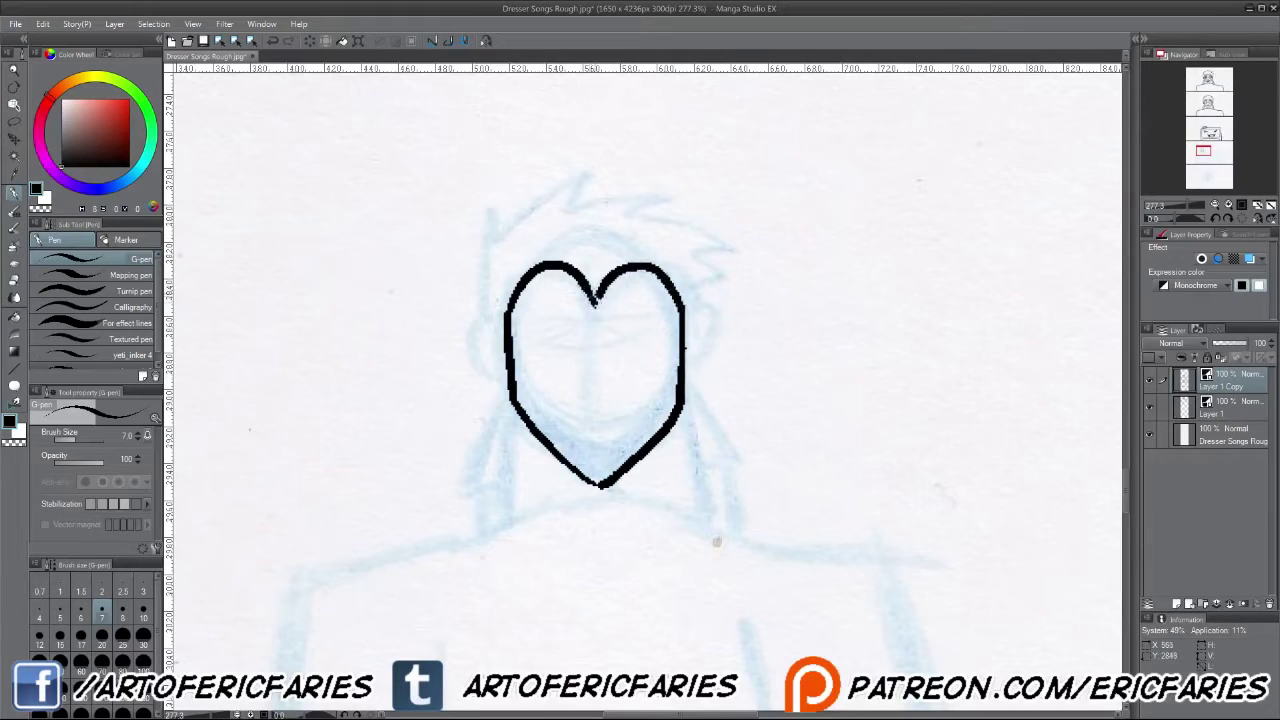
Step: Undo the lower jaw lines and redraw them as a shorter pointed chin closing the heart-shaped face
{"action": "key", "text": "ctrl+z"}
{"action": "key", "text": "ctrl+z"}
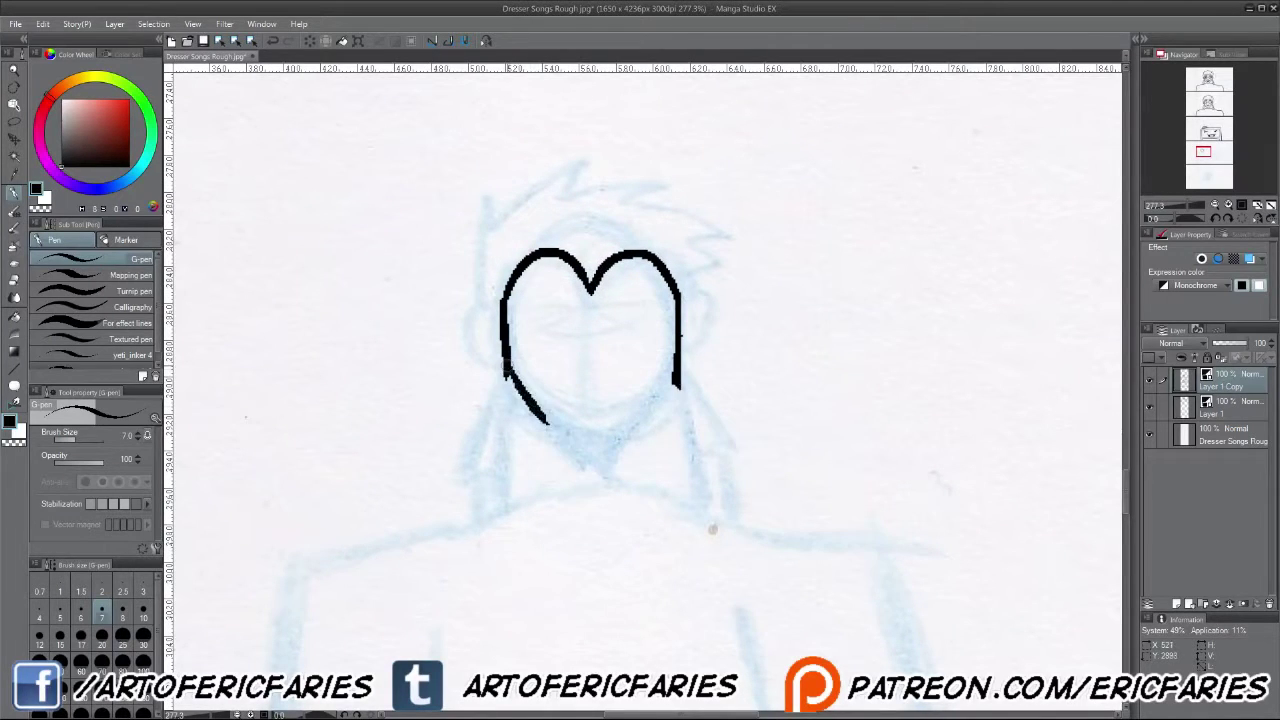
{"action": "left_click_drag", "start_coordinate": [678, 383], "coordinate": [615, 447]}
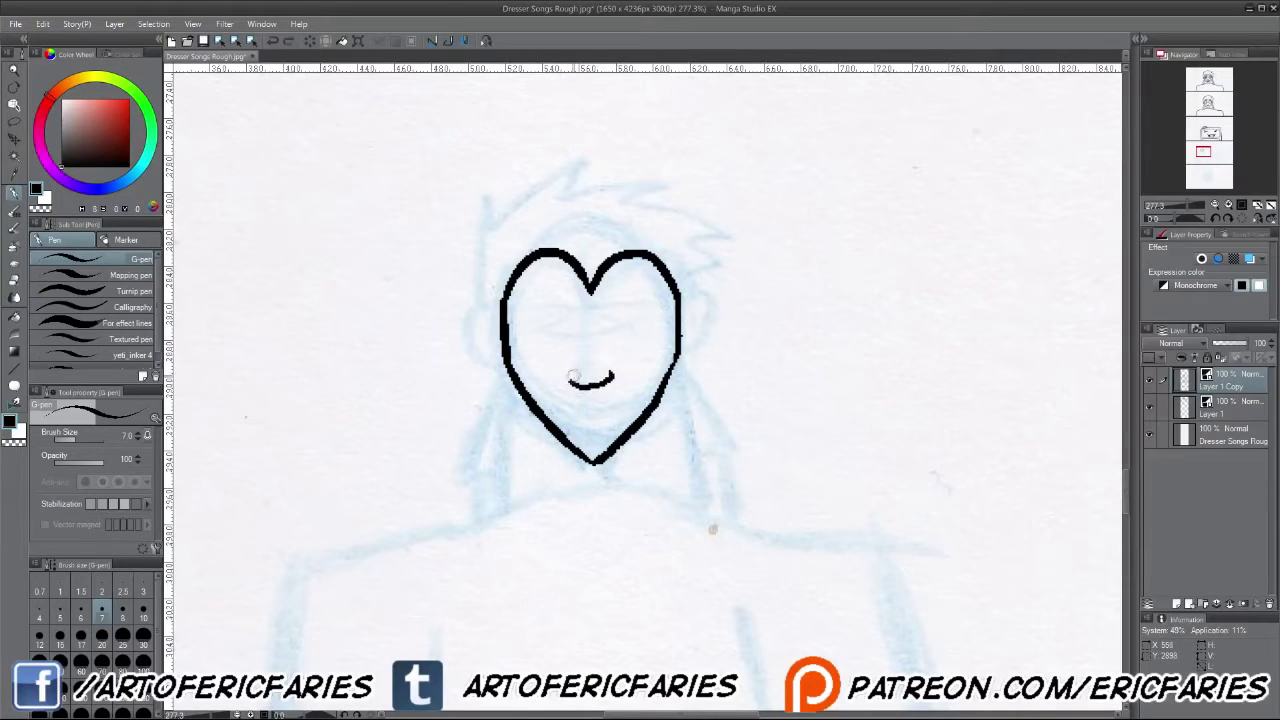
Step: Ink the man's nose, moustache line, frown and rectangular glasses with sideways-looking pupils inside the face outline
{"action": "mouse_move", "coordinate": [600, 420]}
{"action": "left_mouse_down"}
{"action": "mouse_move", "coordinate": [636, 402]}
{"action": "mouse_move", "coordinate": [624, 376]}
{"action": "mouse_move", "coordinate": [653, 394]}
{"action": "left_mouse_up"}
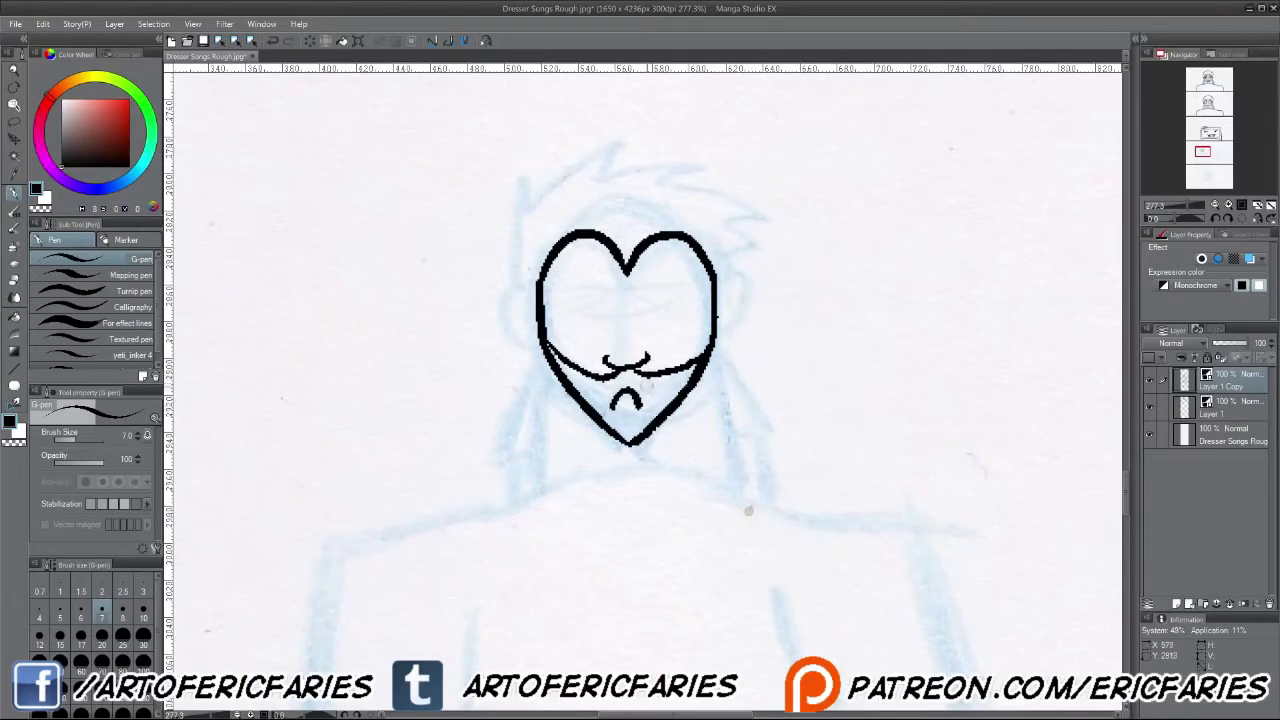
{"action": "mouse_move", "coordinate": [760, 250]}
{"action": "left_mouse_down"}
{"action": "mouse_move", "coordinate": [720, 200]}
{"action": "mouse_move", "coordinate": [780, 230]}
{"action": "mouse_move", "coordinate": [720, 190]}
{"action": "left_mouse_up"}
{"action": "left_click_drag", "start_coordinate": [615, 404], "coordinate": [613, 408]}
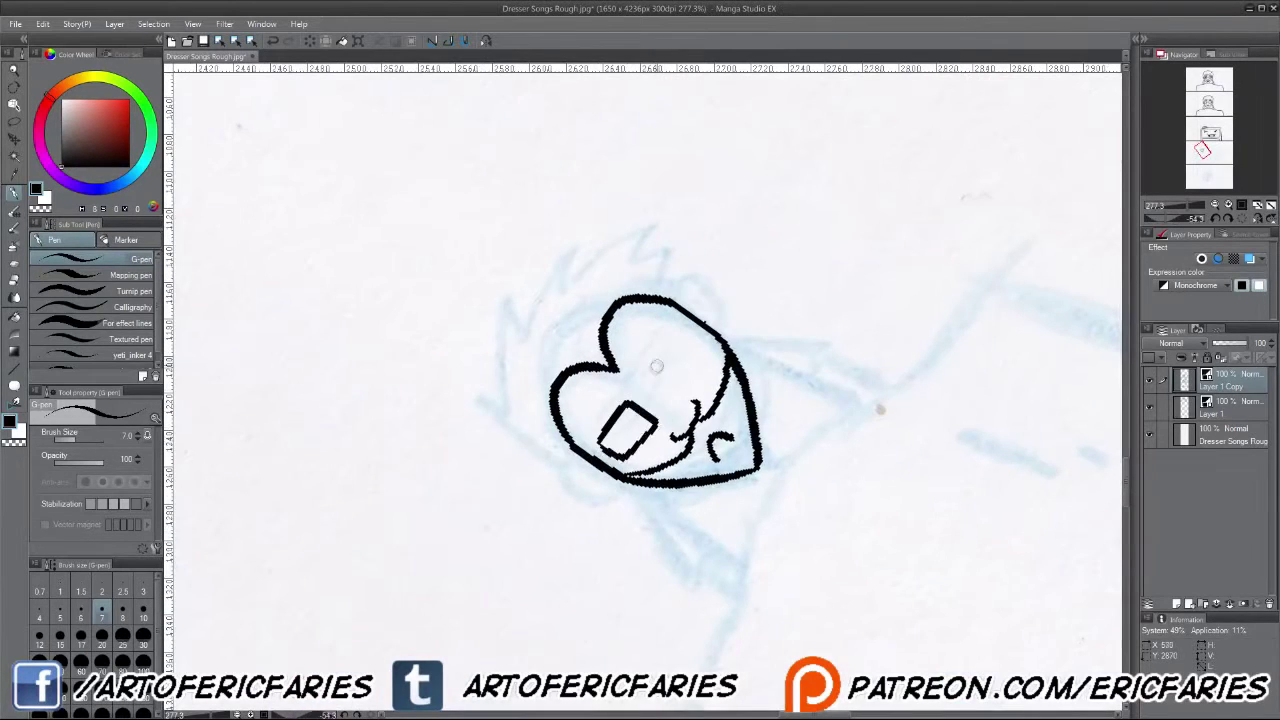
{"action": "key", "text": "ctrl+z"}
{"action": "key", "text": "ctrl+asciicircum"}
{"action": "left_click", "coordinate": [627, 405]}
{"action": "left_click_drag", "start_coordinate": [594, 364], "coordinate": [614, 399]}
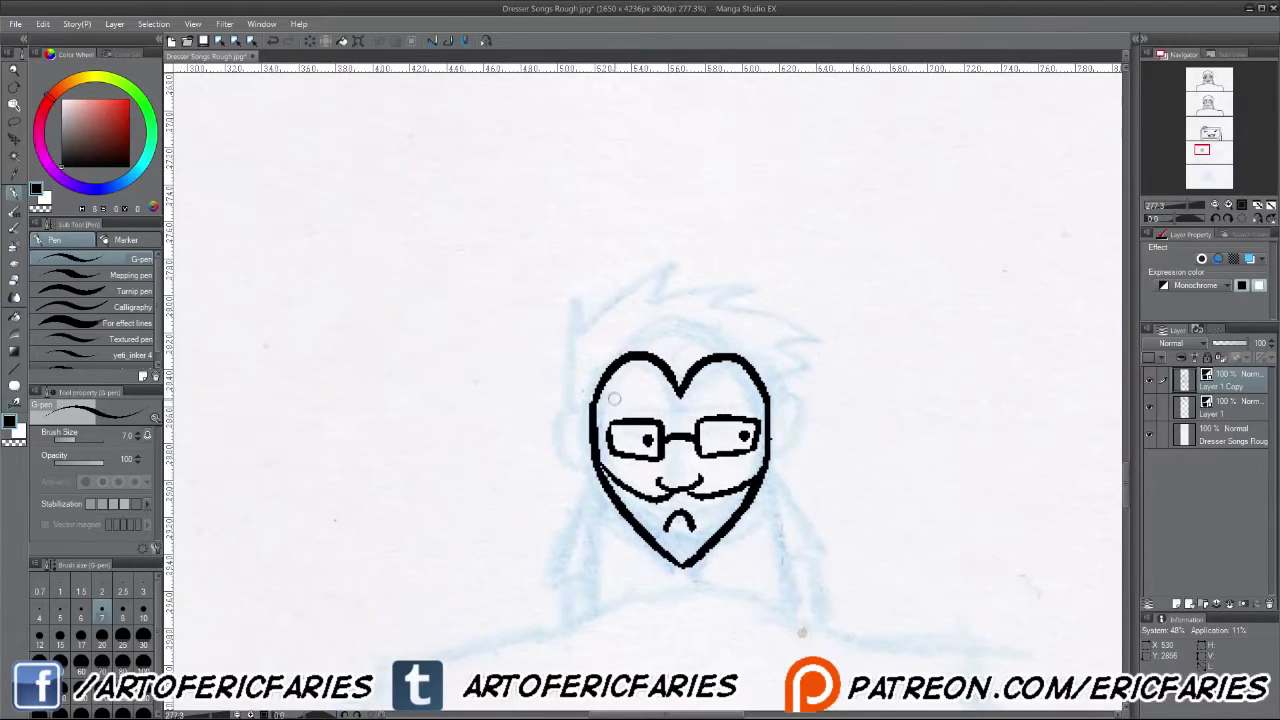
Step: Ink the man's eyebrows, ears, spiky hair and neck lines around the heart-shaped face
{"action": "left_click_drag", "start_coordinate": [712, 393], "coordinate": [745, 384]}
{"action": "left_click_drag", "start_coordinate": [745, 384], "coordinate": [775, 336]}
{"action": "left_click_drag", "start_coordinate": [625, 366], "coordinate": [626, 420]}
{"action": "mouse_move", "coordinate": [604, 362]}
{"action": "left_mouse_down"}
{"action": "mouse_move", "coordinate": [712, 214]}
{"action": "mouse_move", "coordinate": [830, 292]}
{"action": "mouse_move", "coordinate": [802, 354]}
{"action": "left_mouse_up"}
{"action": "left_click_drag", "start_coordinate": [700, 420], "coordinate": [703, 300]}
{"action": "left_click_drag", "start_coordinate": [626, 300], "coordinate": [624, 428]}
{"action": "mouse_move", "coordinate": [795, 302]}
{"action": "left_mouse_down"}
{"action": "mouse_move", "coordinate": [822, 436]}
{"action": "mouse_move", "coordinate": [870, 420]}
{"action": "left_mouse_up"}
Step: Ink the blanket outline below the man's neck, with its humped top, sloping sides and wavy bottom edge
{"action": "mouse_move", "coordinate": [614, 457]}
{"action": "left_mouse_down"}
{"action": "mouse_move", "coordinate": [558, 536]}
{"action": "mouse_move", "coordinate": [870, 245]}
{"action": "left_mouse_up"}
{"action": "mouse_move", "coordinate": [870, 245]}
{"action": "left_mouse_down"}
{"action": "mouse_move", "coordinate": [818, 345]}
{"action": "mouse_move", "coordinate": [700, 330]}
{"action": "mouse_move", "coordinate": [640, 300]}
{"action": "left_mouse_up"}
{"action": "left_click_drag", "start_coordinate": [593, 130], "coordinate": [565, 395]}
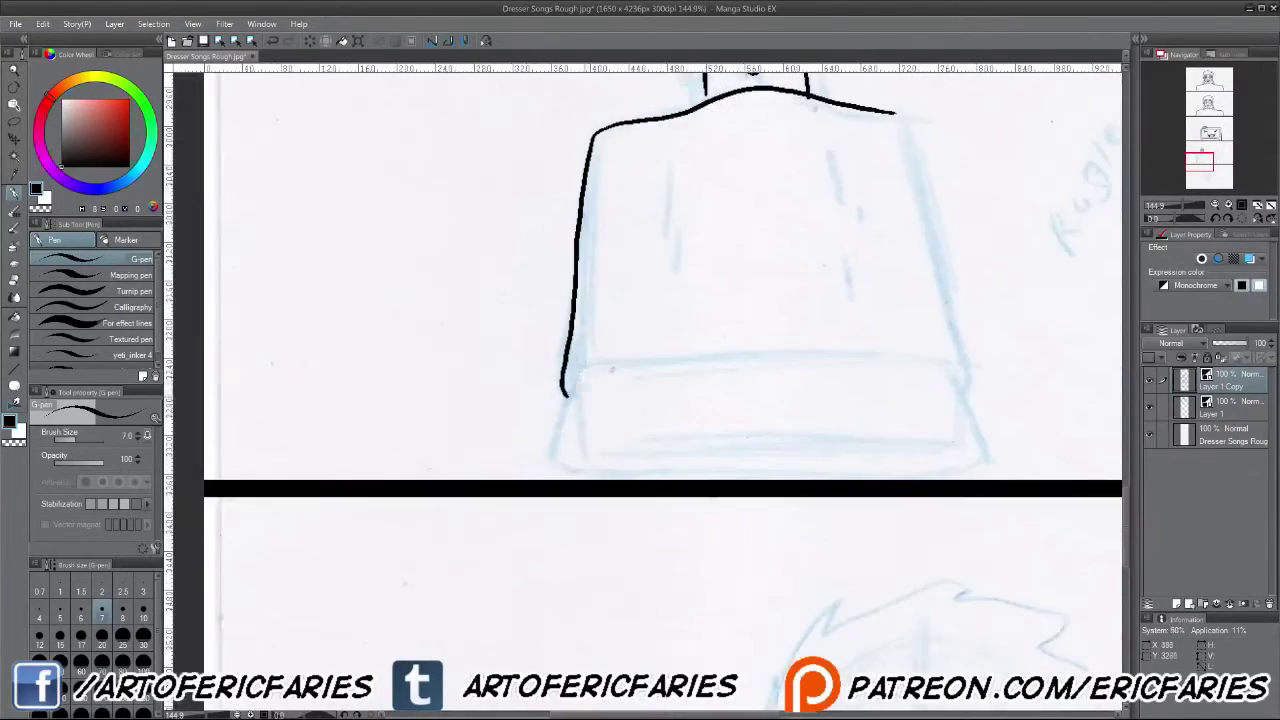
{"action": "left_click_drag", "start_coordinate": [620, 528], "coordinate": [896, 218]}
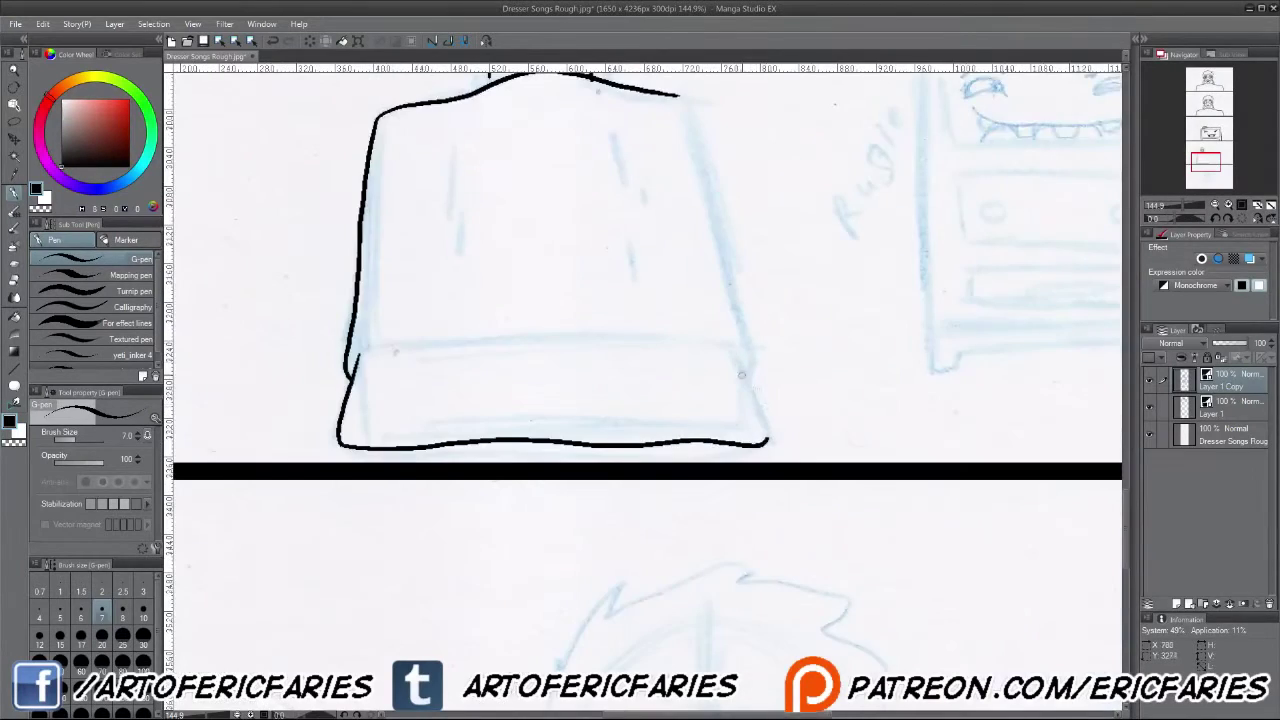
{"action": "left_click_drag", "start_coordinate": [766, 381], "coordinate": [738, 481]}
Step: Add the horizontal fold lines across the lower blanket and short vertical crease strokes on its upper part
{"action": "mouse_move", "coordinate": [650, 195]}
{"action": "left_mouse_down"}
{"action": "mouse_move", "coordinate": [728, 482]}
{"action": "mouse_move", "coordinate": [590, 614]}
{"action": "left_mouse_up"}
{"action": "left_click_drag", "start_coordinate": [698, 446], "coordinate": [648, 514]}
{"action": "left_click_drag", "start_coordinate": [523, 326], "coordinate": [525, 404]}
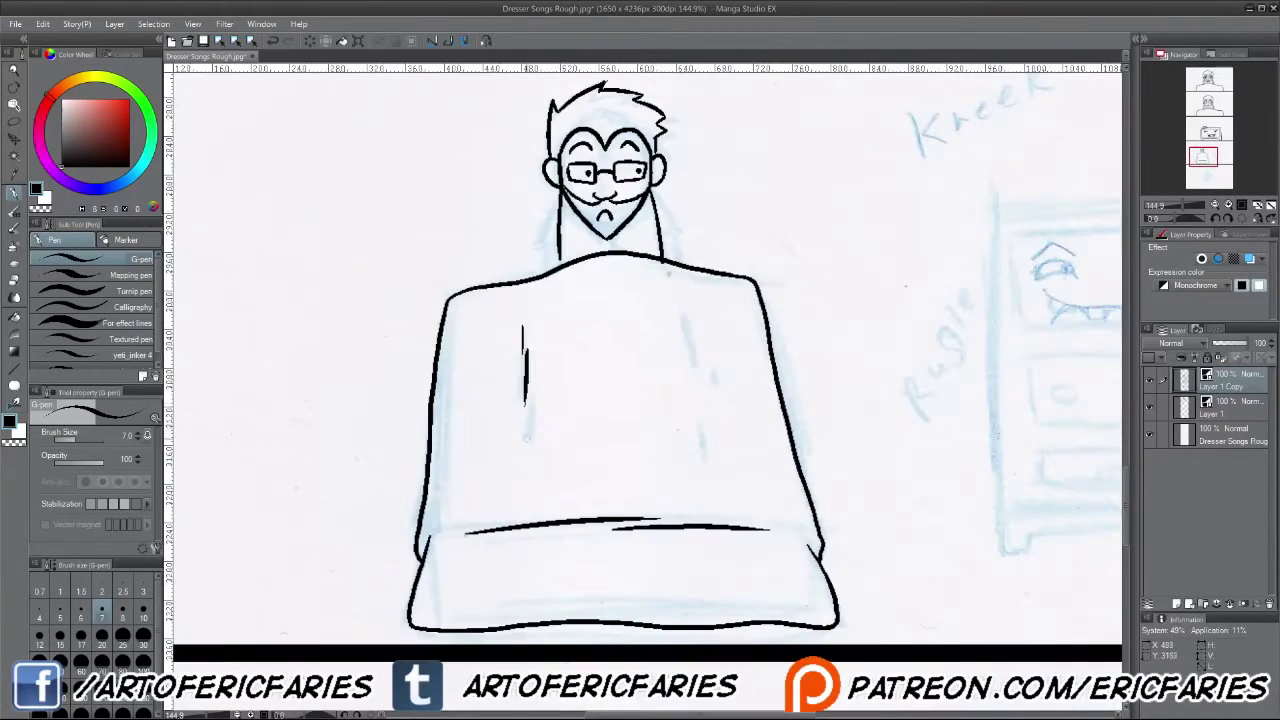
Step: Ink the shirt sleeves on both sides of the man's neck, above the blanket
{"action": "scroll", "coordinate": [757, 340], "scroll_direction": "up", "scroll_amount": 3}
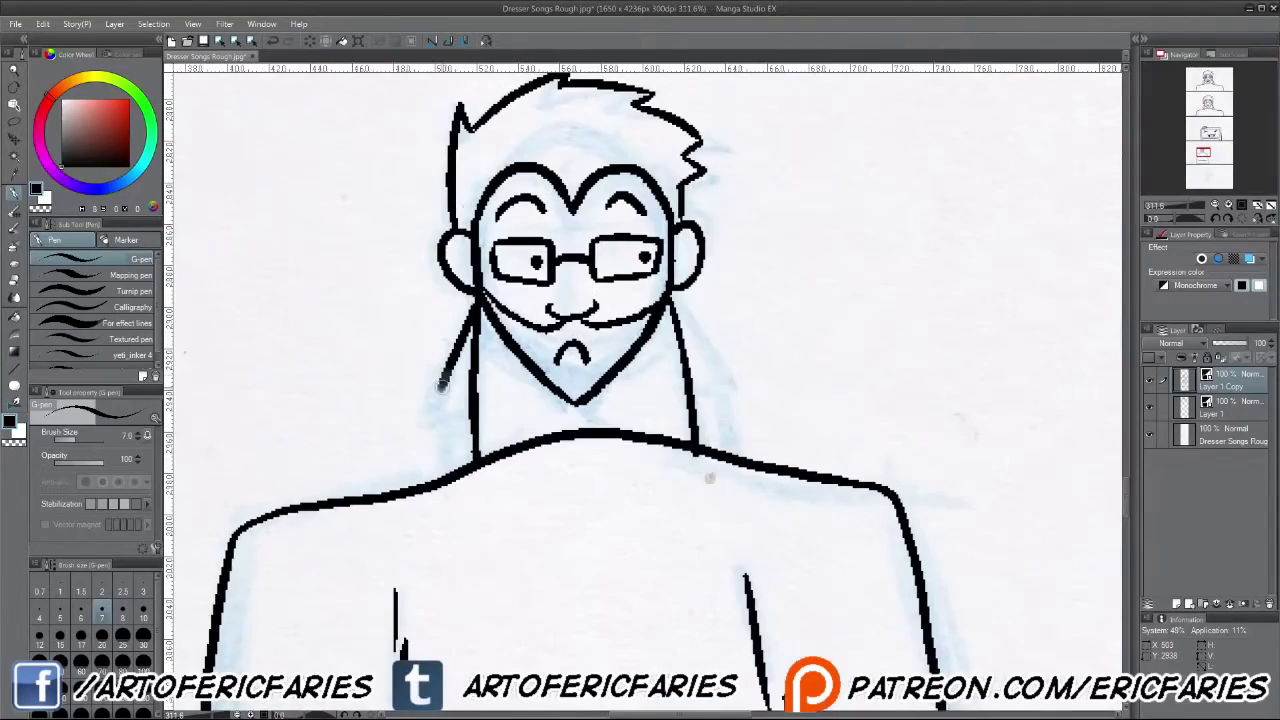
{"action": "left_click_drag", "start_coordinate": [441, 386], "coordinate": [468, 405]}
{"action": "left_click_drag", "start_coordinate": [672, 302], "coordinate": [705, 395]}
Step: Ink the dresser's outer frame in the fourth panel, including its top, sides, base line and feet
{"action": "scroll", "coordinate": [711, 398], "scroll_direction": "down", "scroll_amount": 5}
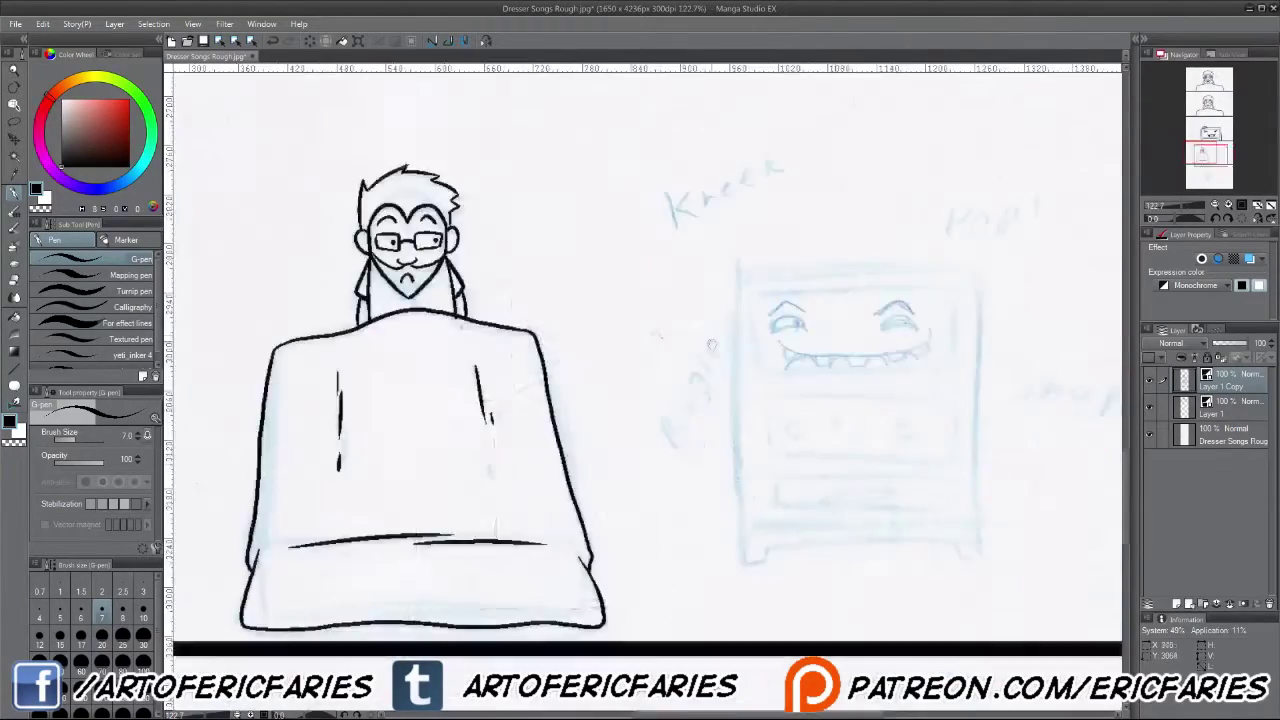
{"action": "scroll", "coordinate": [749, 245], "scroll_direction": "up", "scroll_amount": 4}
{"action": "scroll", "coordinate": [749, 245], "scroll_direction": "down", "scroll_amount": 2}
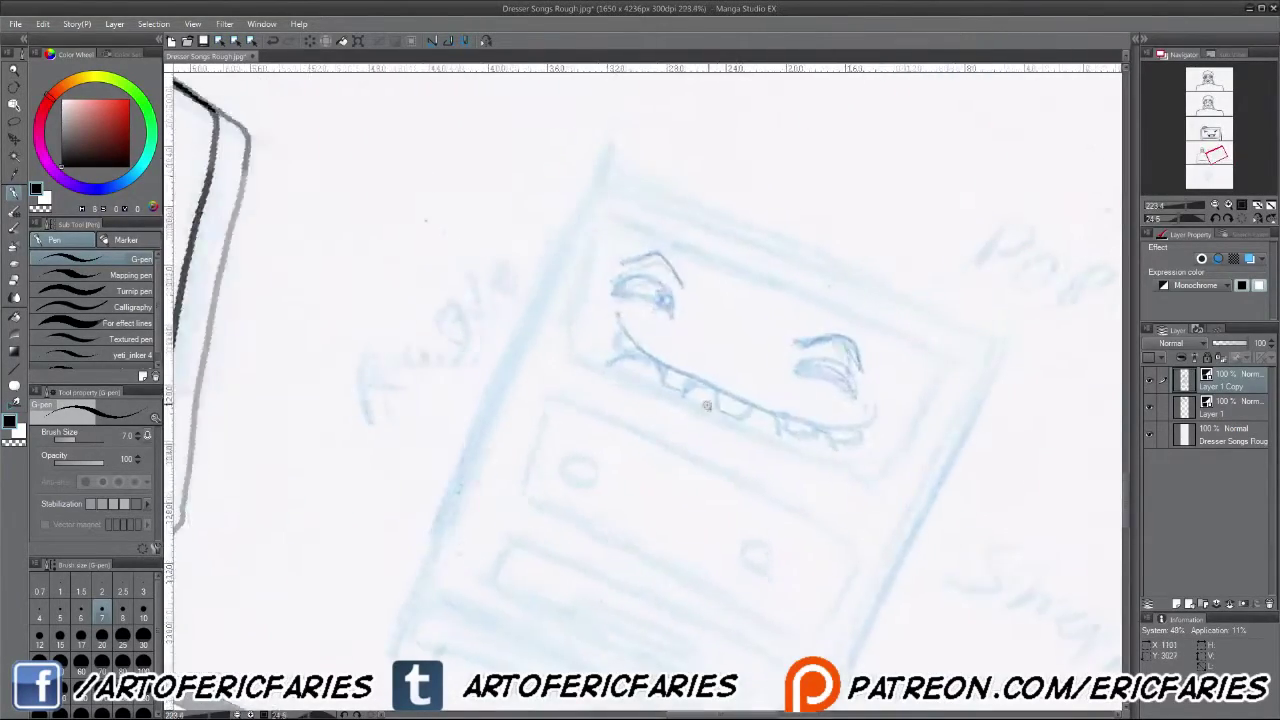
{"action": "mouse_move", "coordinate": [460, 616]}
{"action": "left_mouse_down"}
{"action": "mouse_move", "coordinate": [560, 360]}
{"action": "mouse_move", "coordinate": [610, 285]}
{"action": "left_mouse_up"}
{"action": "left_click_drag", "start_coordinate": [415, 625], "coordinate": [524, 300]}
{"action": "left_click_drag", "start_coordinate": [498, 618], "coordinate": [726, 265]}
{"action": "left_click_drag", "start_coordinate": [640, 300], "coordinate": [700, 400]}
{"action": "left_click_drag", "start_coordinate": [585, 452], "coordinate": [775, 262]}
{"action": "left_click_drag", "start_coordinate": [640, 360], "coordinate": [700, 420]}
{"action": "left_click_drag", "start_coordinate": [795, 480], "coordinate": [828, 510]}
{"action": "mouse_move", "coordinate": [640, 360]}
{"action": "left_mouse_down"}
{"action": "mouse_move", "coordinate": [605, 550]}
{"action": "mouse_move", "coordinate": [800, 295]}
{"action": "mouse_move", "coordinate": [700, 420]}
{"action": "left_mouse_up"}
Step: Ink the rounded outlines of the dresser's top face drawer and middle drawer
{"action": "left_click_drag", "start_coordinate": [486, 446], "coordinate": [668, 212]}
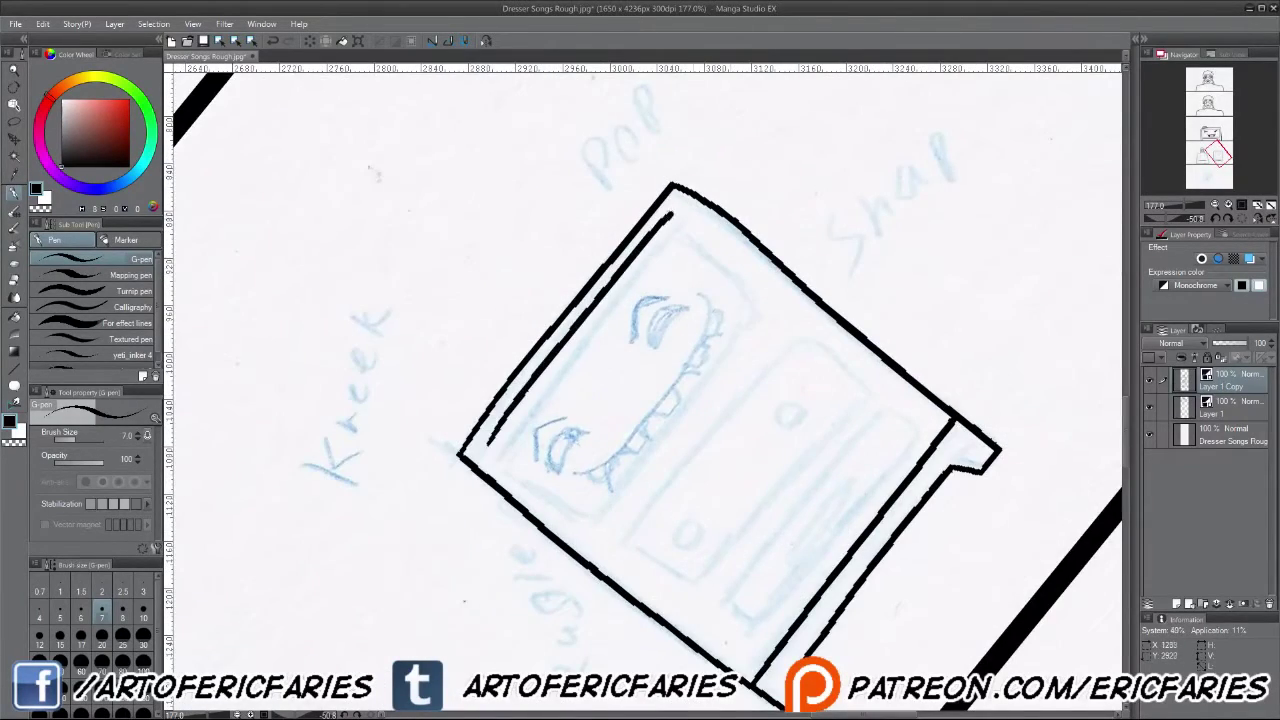
{"action": "left_click_drag", "start_coordinate": [640, 360], "coordinate": [700, 420]}
{"action": "left_click_drag", "start_coordinate": [782, 312], "coordinate": [792, 380]}
{"action": "left_click_drag", "start_coordinate": [640, 360], "coordinate": [700, 420]}
{"action": "mouse_move", "coordinate": [580, 520]}
{"action": "left_mouse_down"}
{"action": "mouse_move", "coordinate": [770, 320]}
{"action": "mouse_move", "coordinate": [790, 414]}
{"action": "left_mouse_up"}
{"action": "left_click_drag", "start_coordinate": [640, 360], "coordinate": [700, 420]}
{"action": "left_click_drag", "start_coordinate": [628, 470], "coordinate": [812, 285]}
{"action": "mouse_move", "coordinate": [688, 535]}
{"action": "left_mouse_down"}
{"action": "mouse_move", "coordinate": [882, 352]}
{"action": "mouse_move", "coordinate": [818, 290]}
{"action": "left_mouse_up"}
{"action": "left_click_drag", "start_coordinate": [640, 360], "coordinate": [700, 420]}
Step: Ink the dresser's bottom drawer with its long handle, and add two round knobs to the middle drawer
{"action": "left_click_drag", "start_coordinate": [636, 482], "coordinate": [776, 346]}
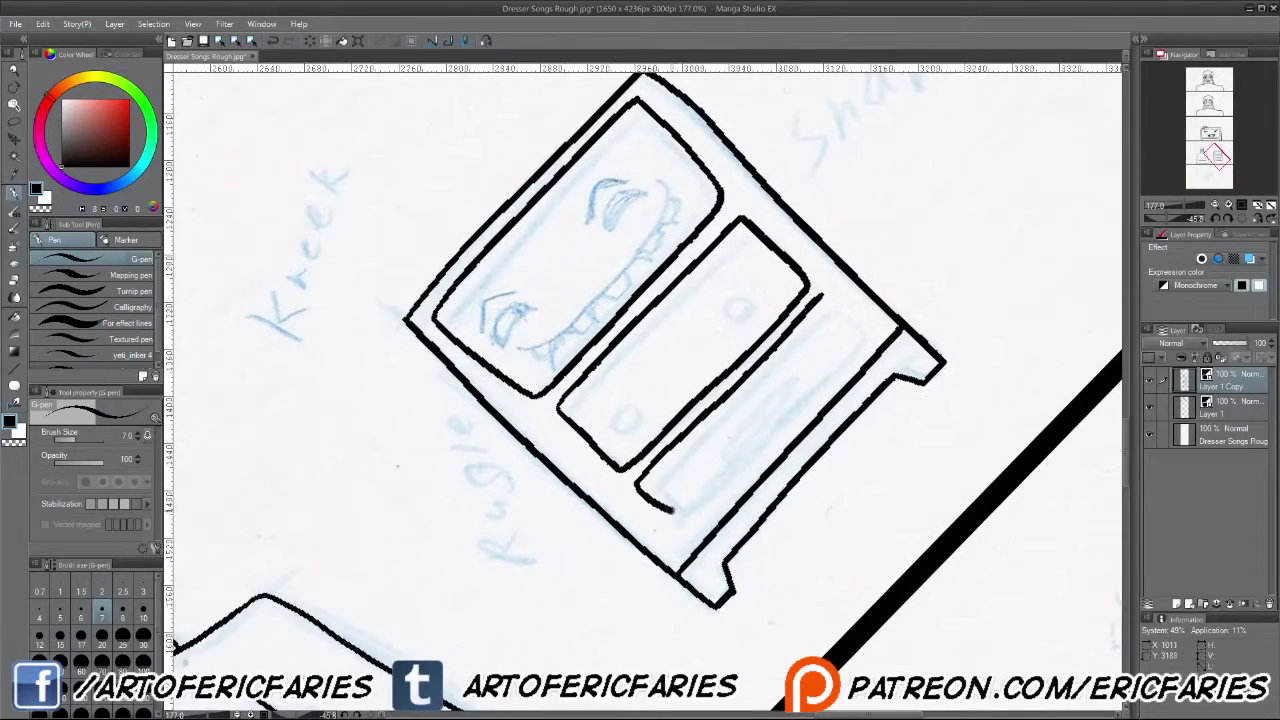
{"action": "left_click_drag", "start_coordinate": [666, 507], "coordinate": [828, 380]}
{"action": "mouse_move", "coordinate": [820, 295]}
{"action": "left_mouse_down"}
{"action": "mouse_move", "coordinate": [830, 395]}
{"action": "mouse_move", "coordinate": [712, 456]}
{"action": "left_mouse_up"}
{"action": "left_click_drag", "start_coordinate": [640, 360], "coordinate": [680, 418]}
{"action": "left_click_drag", "start_coordinate": [665, 470], "coordinate": [667, 472]}
{"action": "left_click_drag", "start_coordinate": [773, 366], "coordinate": [775, 368]}
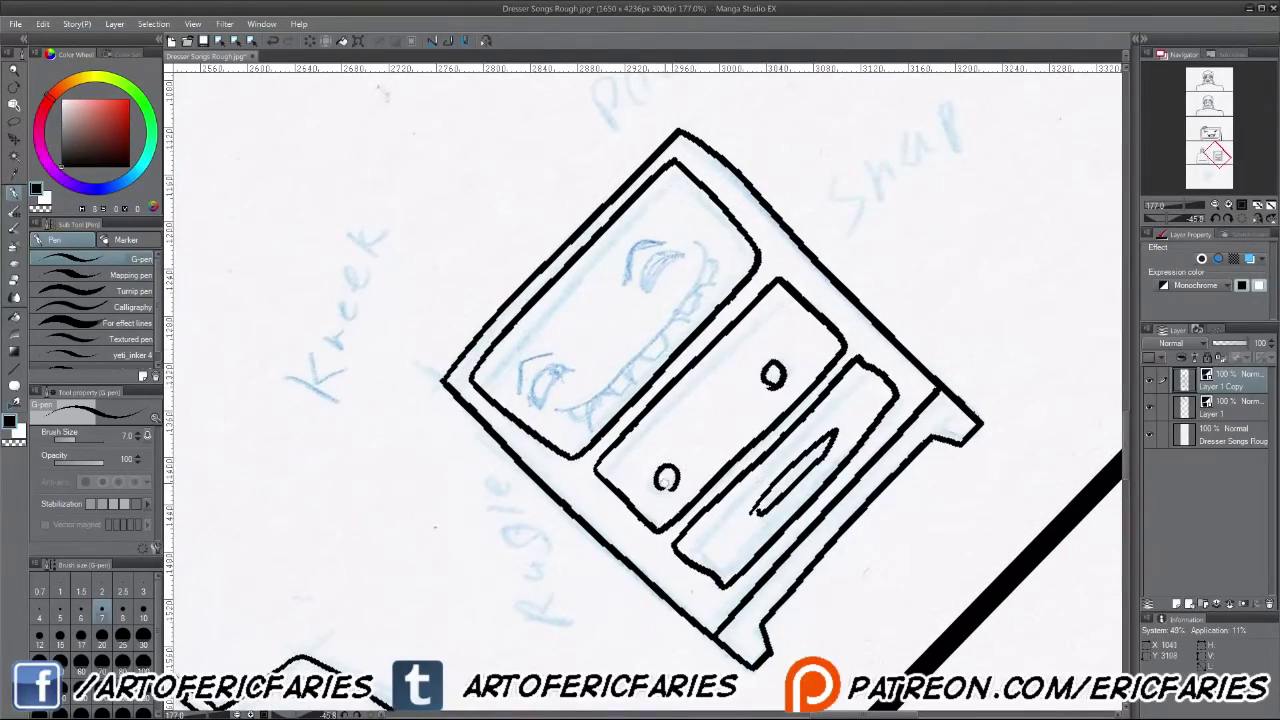
Step: Ink the dresser's angled eyebrows and half-closed eyes with pupils on the top drawer
{"action": "left_click_drag", "start_coordinate": [640, 360], "coordinate": [680, 400]}
{"action": "scroll", "coordinate": [640, 360], "scroll_direction": "up", "scroll_amount": 3}
{"action": "left_click_drag", "start_coordinate": [640, 360], "coordinate": [700, 420]}
{"action": "mouse_move", "coordinate": [565, 412]}
{"action": "left_mouse_down"}
{"action": "mouse_move", "coordinate": [630, 338]}
{"action": "mouse_move", "coordinate": [568, 405]}
{"action": "left_mouse_up"}
{"action": "left_click_drag", "start_coordinate": [640, 360], "coordinate": [700, 420]}
{"action": "mouse_move", "coordinate": [800, 300]}
{"action": "left_mouse_down"}
{"action": "mouse_move", "coordinate": [880, 255]}
{"action": "mouse_move", "coordinate": [880, 270]}
{"action": "mouse_move", "coordinate": [855, 255]}
{"action": "left_mouse_up"}
{"action": "left_click_drag", "start_coordinate": [640, 360], "coordinate": [680, 400]}
{"action": "left_click_drag", "start_coordinate": [600, 462], "coordinate": [670, 392]}
{"action": "left_click_drag", "start_coordinate": [866, 304], "coordinate": [884, 286]}
{"action": "left_click_drag", "start_coordinate": [640, 360], "coordinate": [700, 420]}
Step: Ink the dresser's wide curved grin and the row of crooked teeth hanging below it
{"action": "left_click_drag", "start_coordinate": [570, 316], "coordinate": [590, 282]}
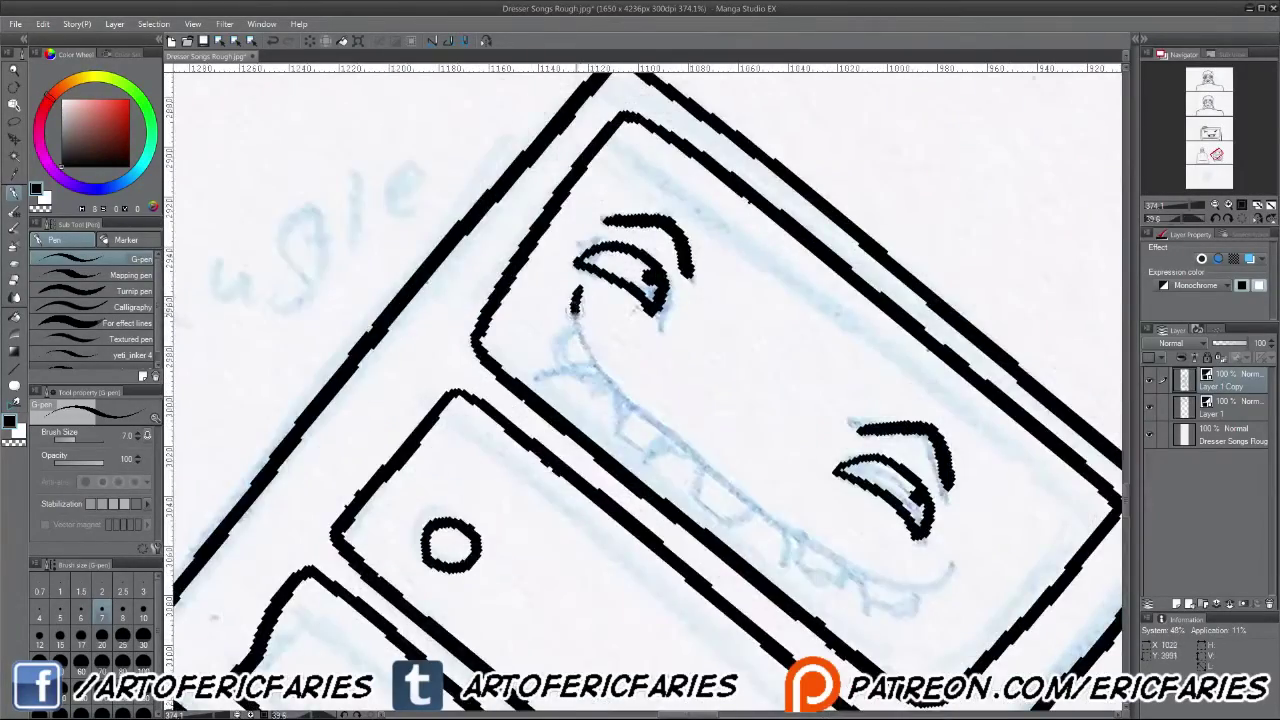
{"action": "left_click_drag", "start_coordinate": [640, 360], "coordinate": [680, 400]}
{"action": "mouse_move", "coordinate": [545, 555]}
{"action": "left_mouse_down"}
{"action": "mouse_move", "coordinate": [600, 515]}
{"action": "mouse_move", "coordinate": [770, 220]}
{"action": "left_mouse_up"}
{"action": "left_click_drag", "start_coordinate": [640, 360], "coordinate": [700, 420]}
{"action": "left_click_drag", "start_coordinate": [580, 500], "coordinate": [700, 420]}
{"action": "left_click_drag", "start_coordinate": [680, 430], "coordinate": [700, 395]}
{"action": "left_click_drag", "start_coordinate": [705, 360], "coordinate": [745, 350]}
{"action": "left_click_drag", "start_coordinate": [640, 360], "coordinate": [590, 470]}
{"action": "left_click_drag", "start_coordinate": [748, 292], "coordinate": [786, 240]}
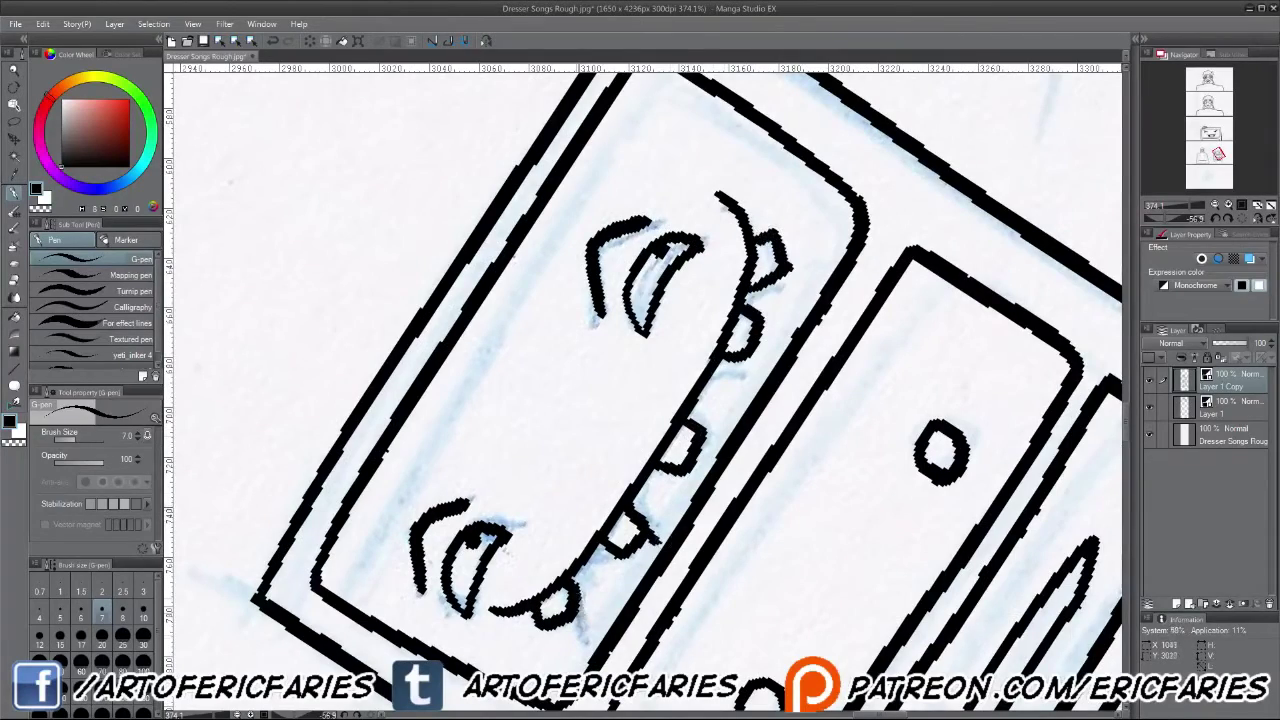
Step: Hand-letter the sound effects KREEK and RUSTLE beside the dresser, next to their sketched words
{"action": "key", "text": "ctrl+0"}
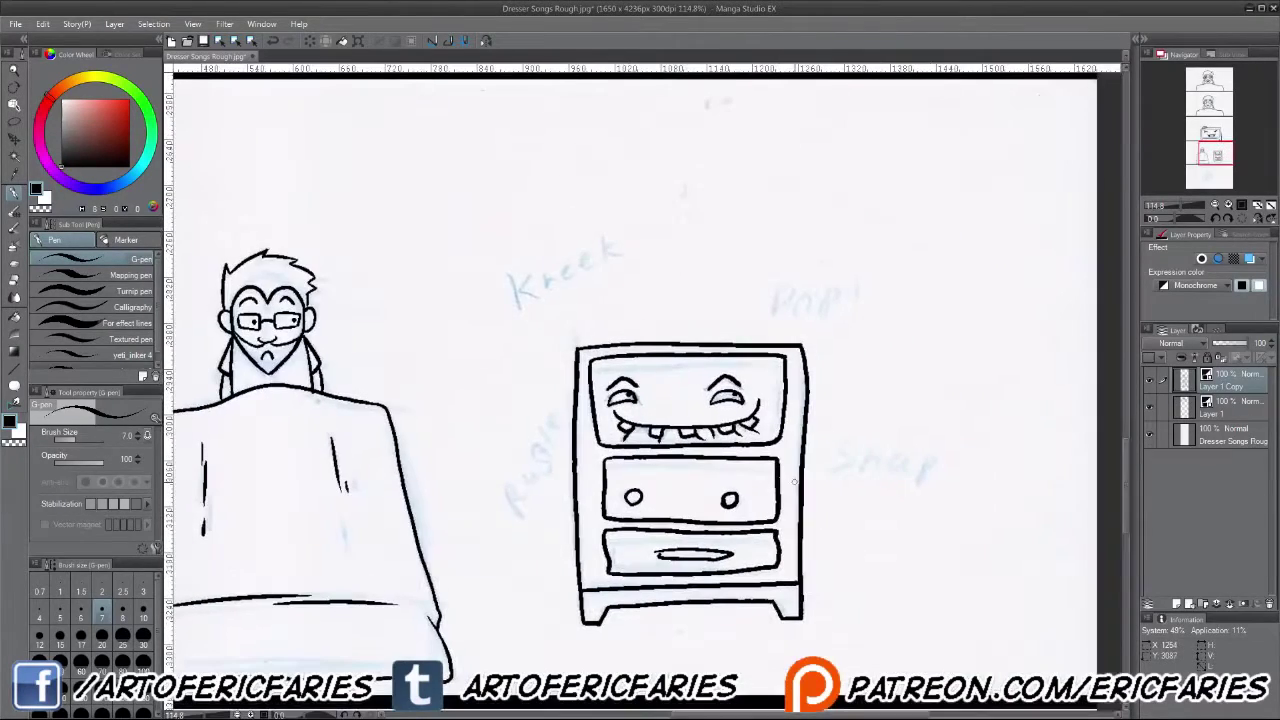
{"action": "key", "text": "ctrl+plus"}
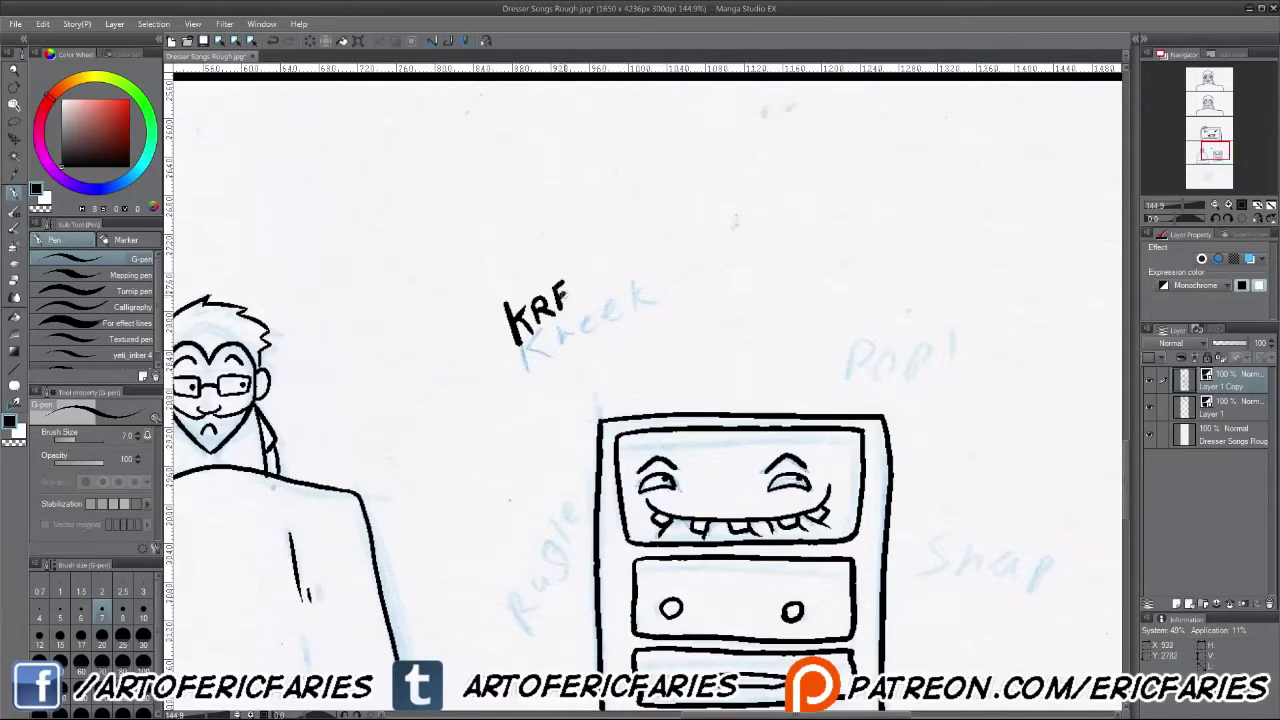
{"action": "key", "text": "^"}
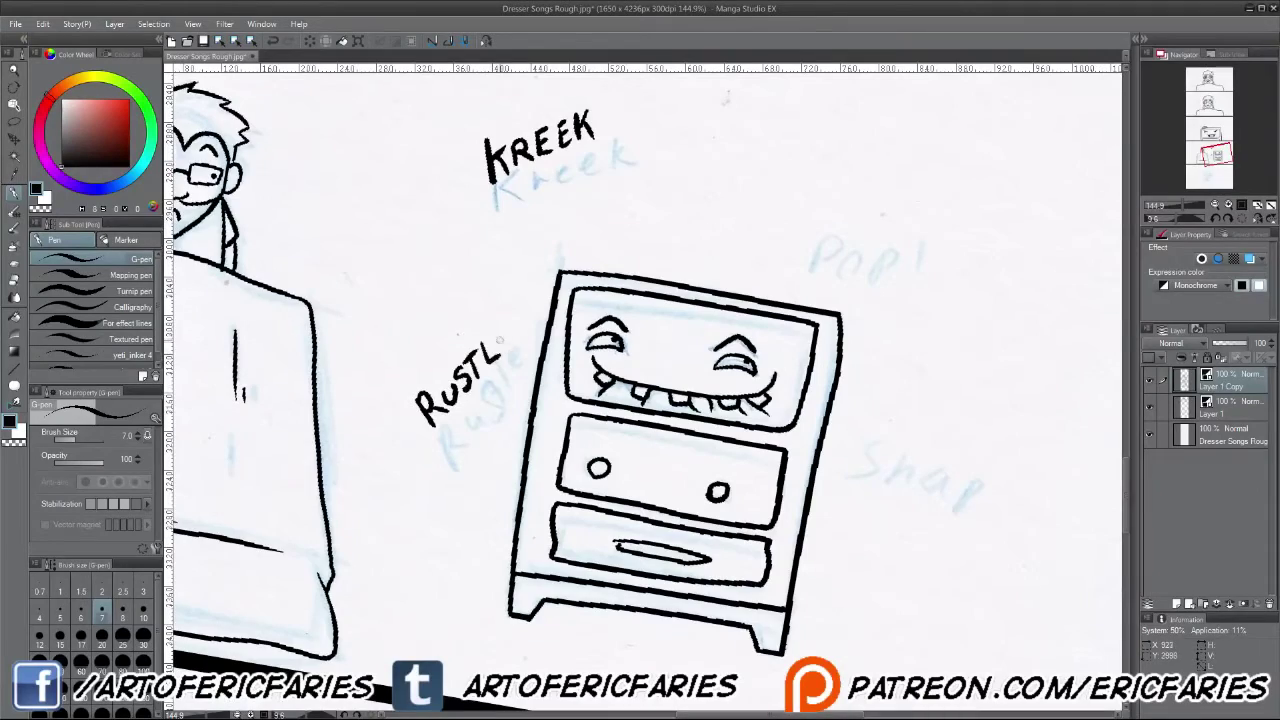
Step: Hand-letter the sound effects POP!! and SNAP on the other side of the dresser
{"action": "key", "text": "minus"}
{"action": "key", "text": "minus"}
{"action": "key", "text": "minus"}
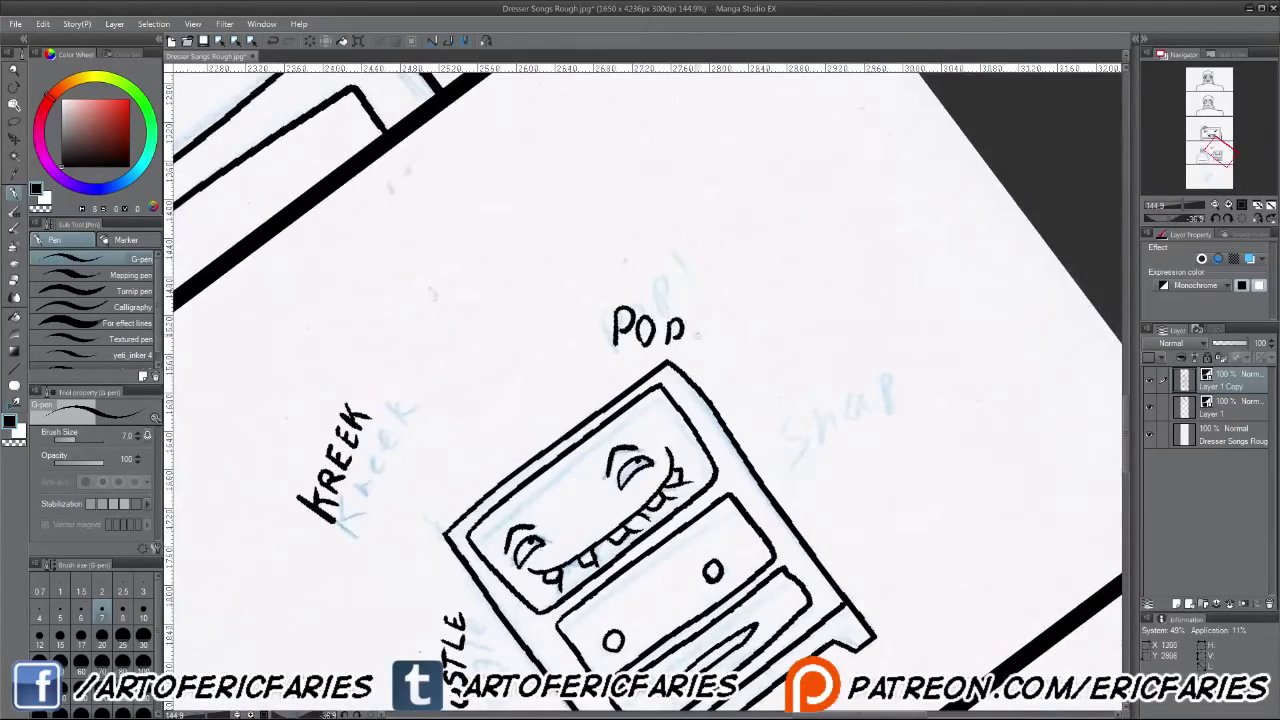
{"action": "left_click_drag", "start_coordinate": [704, 320], "coordinate": [704, 345]}
{"action": "key", "text": "^"}
{"action": "key", "text": "^"}
{"action": "key", "text": "^"}
{"action": "key", "text": "^"}
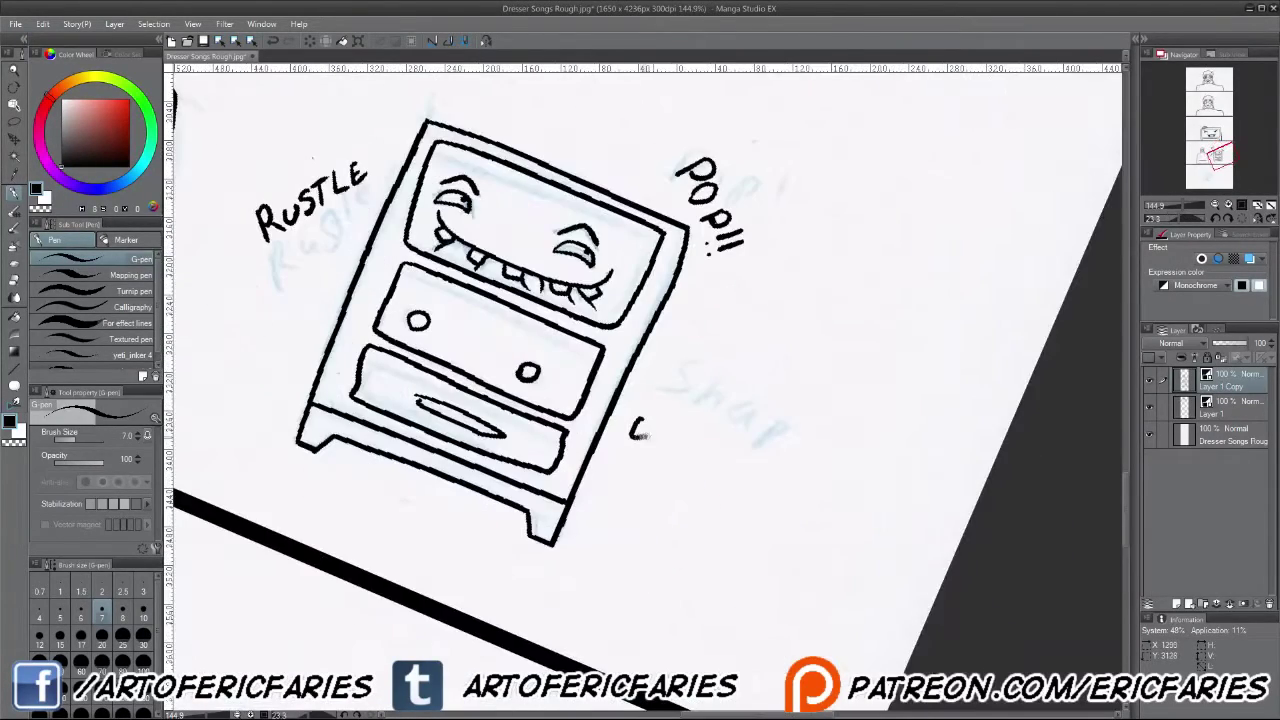
{"action": "left_click", "coordinate": [733, 440]}
{"action": "mouse_move", "coordinate": [738, 402]}
{"action": "left_mouse_down"}
{"action": "mouse_move", "coordinate": [734, 428]}
{"action": "mouse_move", "coordinate": [721, 424]}
{"action": "mouse_move", "coordinate": [721, 298]}
{"action": "mouse_move", "coordinate": [705, 705]}
{"action": "left_mouse_up"}
Step: Lasso the inked man and blanket in the second panel, then copy and paste them onto a new layer
{"action": "key", "text": "^"}
{"action": "key", "text": "^"}
{"action": "scroll", "coordinate": [757, 424], "scroll_direction": "down", "scroll_amount": 8}
{"action": "key", "text": "m"}
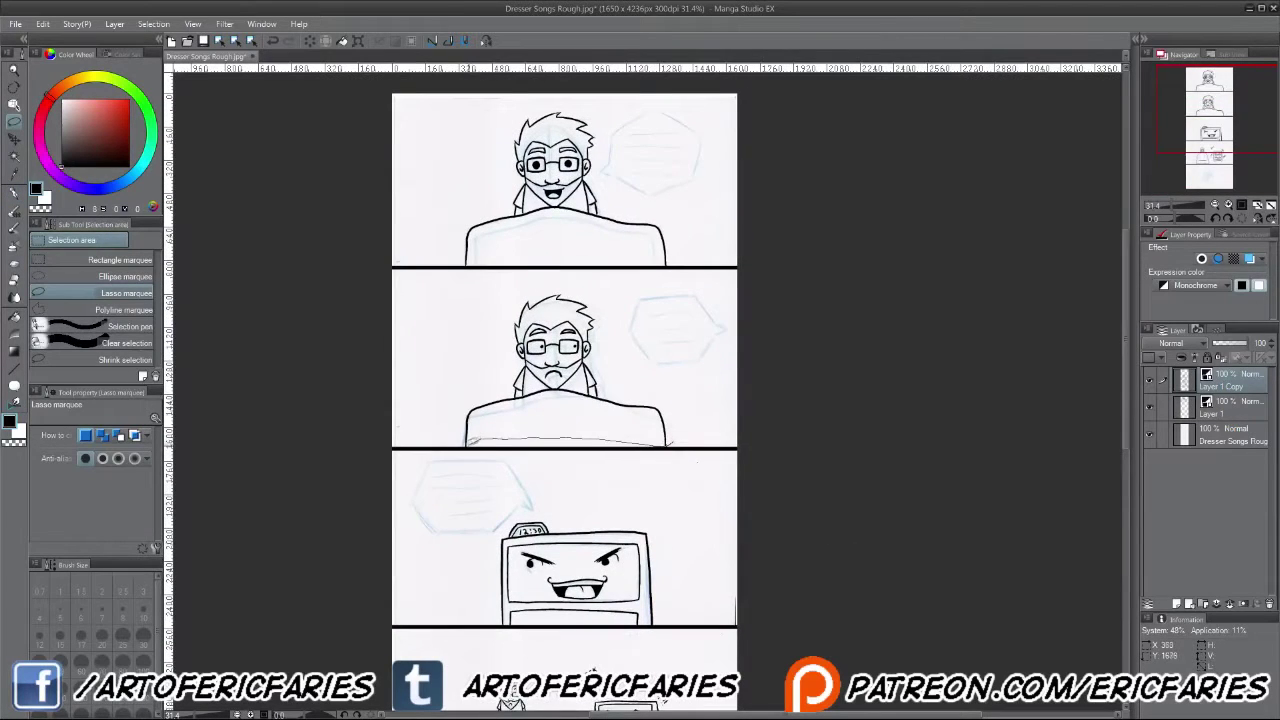
{"action": "left_click_drag", "start_coordinate": [672, 443], "coordinate": [455, 445]}
{"action": "scroll", "coordinate": [550, 400], "scroll_direction": "down", "scroll_amount": 5}
{"action": "key", "text": "ctrl+c"}
{"action": "key", "text": "ctrl+v"}
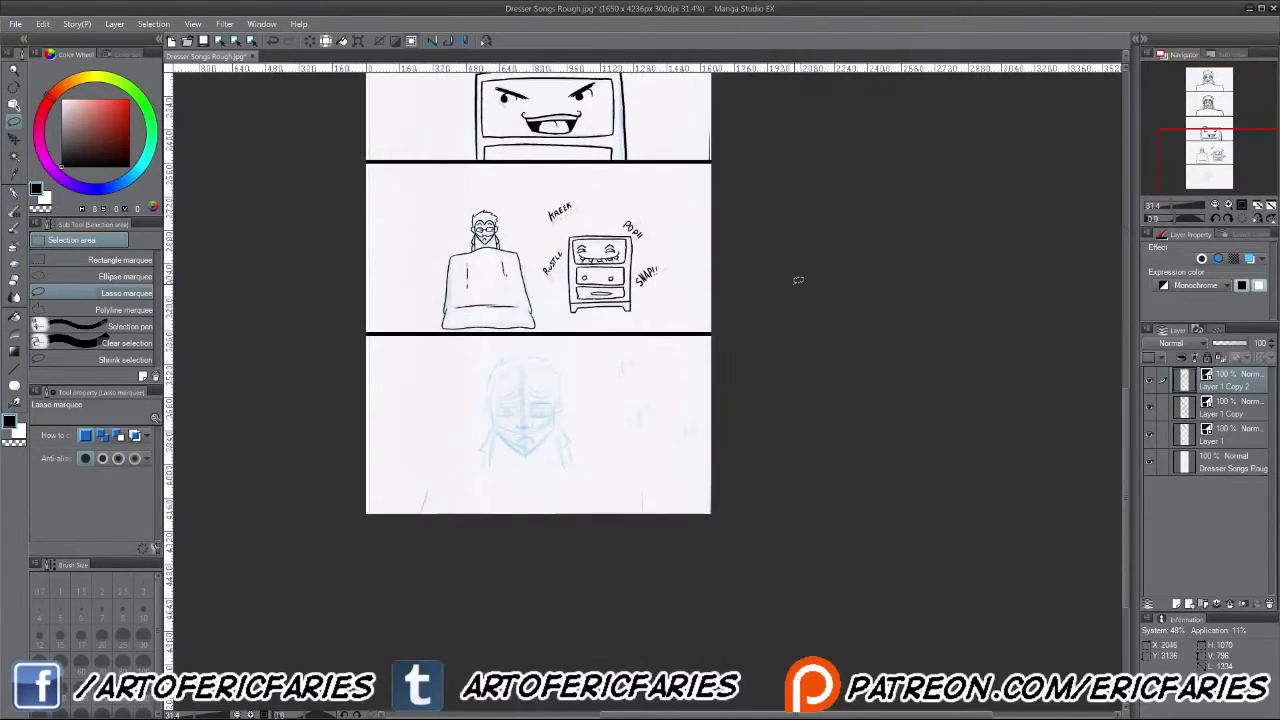
Step: Move the pasted man and blanket down over the fifth panel's sketch, deselect, and return to the G-pen
{"action": "scroll", "coordinate": [550, 400], "scroll_direction": "up", "scroll_amount": 2}
{"action": "left_click", "coordinate": [540, 214]}
{"action": "left_click_drag", "start_coordinate": [592, 123], "coordinate": [594, 487]}
{"action": "key", "text": "Return"}
{"action": "key", "text": "ctrl+d"}
{"action": "key", "text": "p"}
{"action": "scroll", "coordinate": [544, 531], "scroll_direction": "up", "scroll_amount": 4}
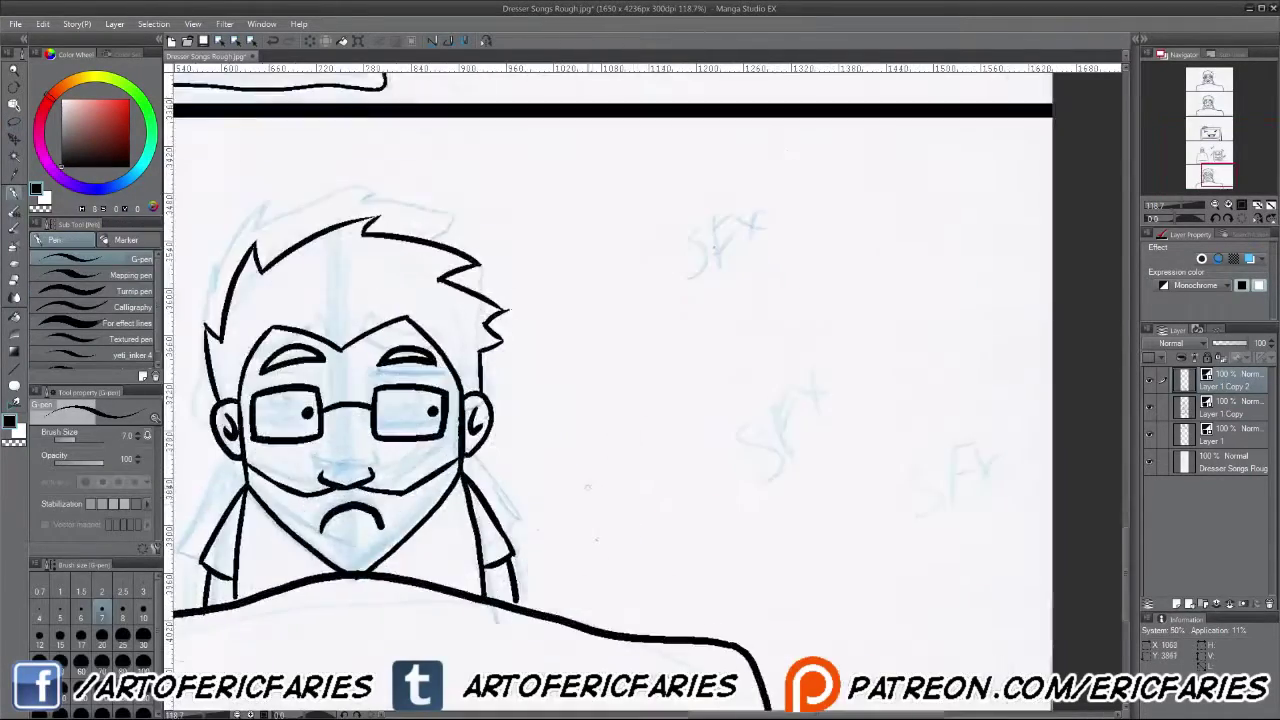
Step: Remove the eyebrows and pupils from the pasted man's face in the fifth panel
{"action": "scroll", "coordinate": [549, 372], "scroll_direction": "up", "scroll_amount": 3}
{"action": "mouse_move", "coordinate": [790, 285]}
{"action": "left_mouse_down"}
{"action": "mouse_move", "coordinate": [700, 290]}
{"action": "mouse_move", "coordinate": [740, 270]}
{"action": "mouse_move", "coordinate": [480, 295]}
{"action": "mouse_move", "coordinate": [600, 300]}
{"action": "left_mouse_up"}
{"action": "mouse_move", "coordinate": [650, 455]}
{"action": "left_mouse_down"}
{"action": "mouse_move", "coordinate": [709, 425]}
{"action": "mouse_move", "coordinate": [620, 300]}
{"action": "left_mouse_up"}
{"action": "left_click_drag", "start_coordinate": [532, 434], "coordinate": [512, 546]}
{"action": "left_click_drag", "start_coordinate": [572, 432], "coordinate": [546, 552]}
{"action": "left_click", "coordinate": [538, 488]}
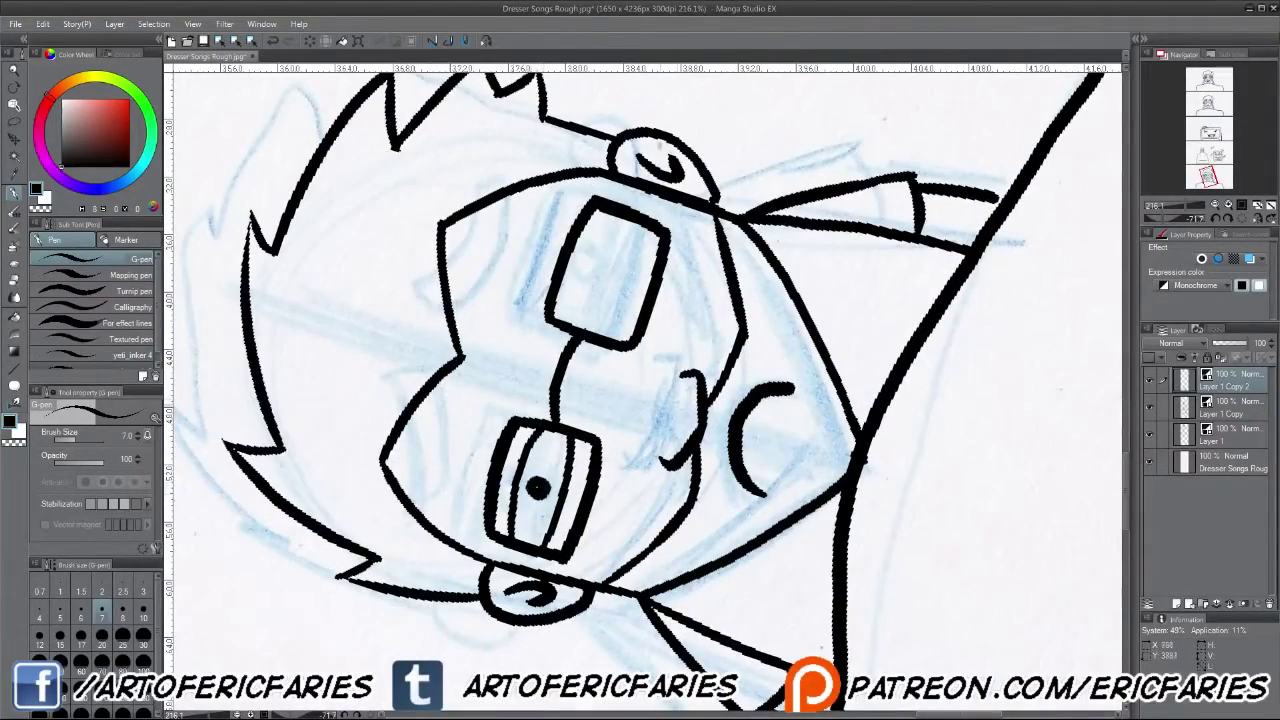
{"action": "key", "text": "ctrl+@"}
{"action": "key", "text": "ctrl+z"}
{"action": "key", "text": "ctrl+z"}
{"action": "key", "text": "minus"}
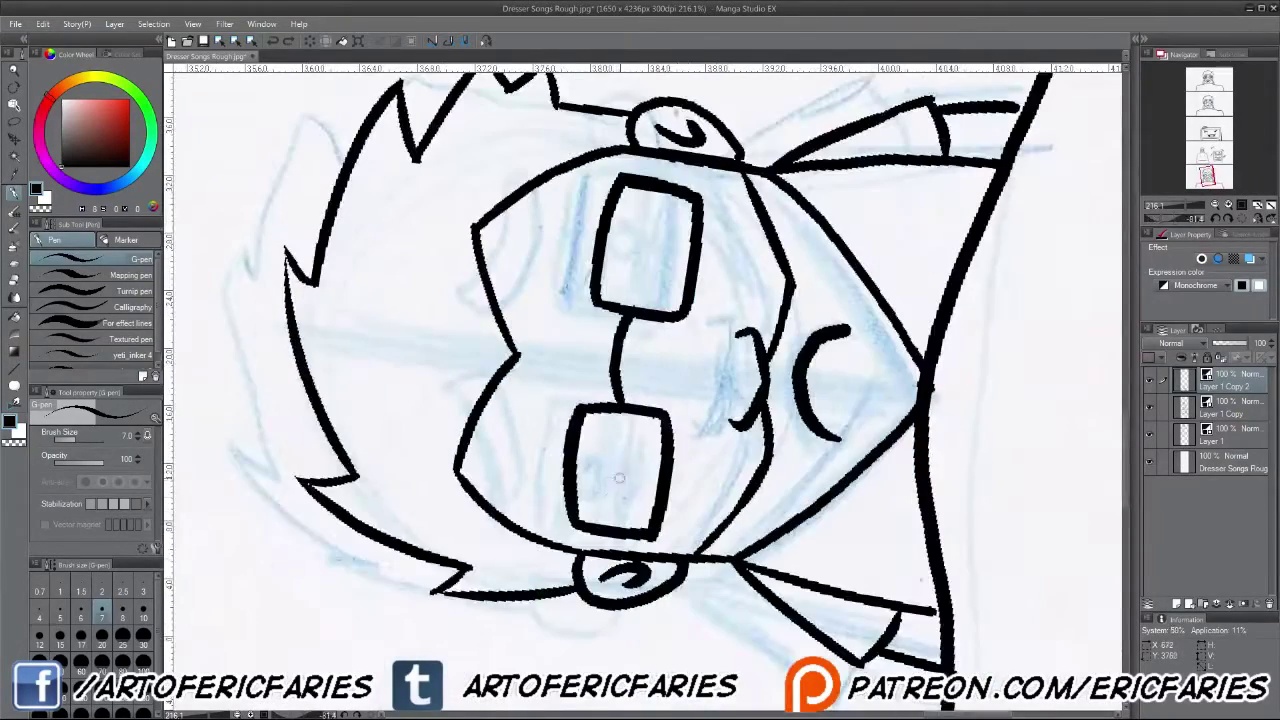
Step: Draw the pupils and the lower-lid lines inside both lenses of the man's glasses in the fifth panel
{"action": "left_click_drag", "start_coordinate": [624, 530], "coordinate": [541, 600]}
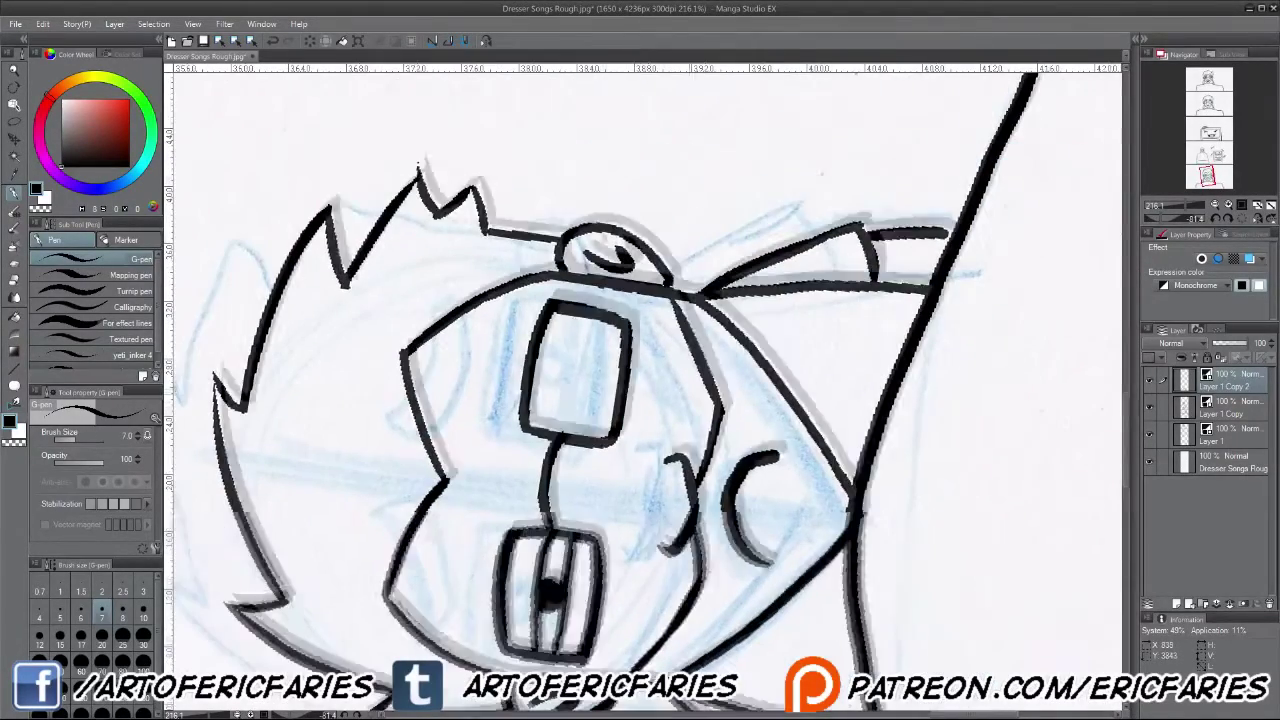
{"action": "key", "text": "ctrl+z"}
{"action": "left_click_drag", "start_coordinate": [537, 537], "coordinate": [540, 590]}
{"action": "scroll", "coordinate": [640, 380], "scroll_direction": "up", "scroll_amount": 2}
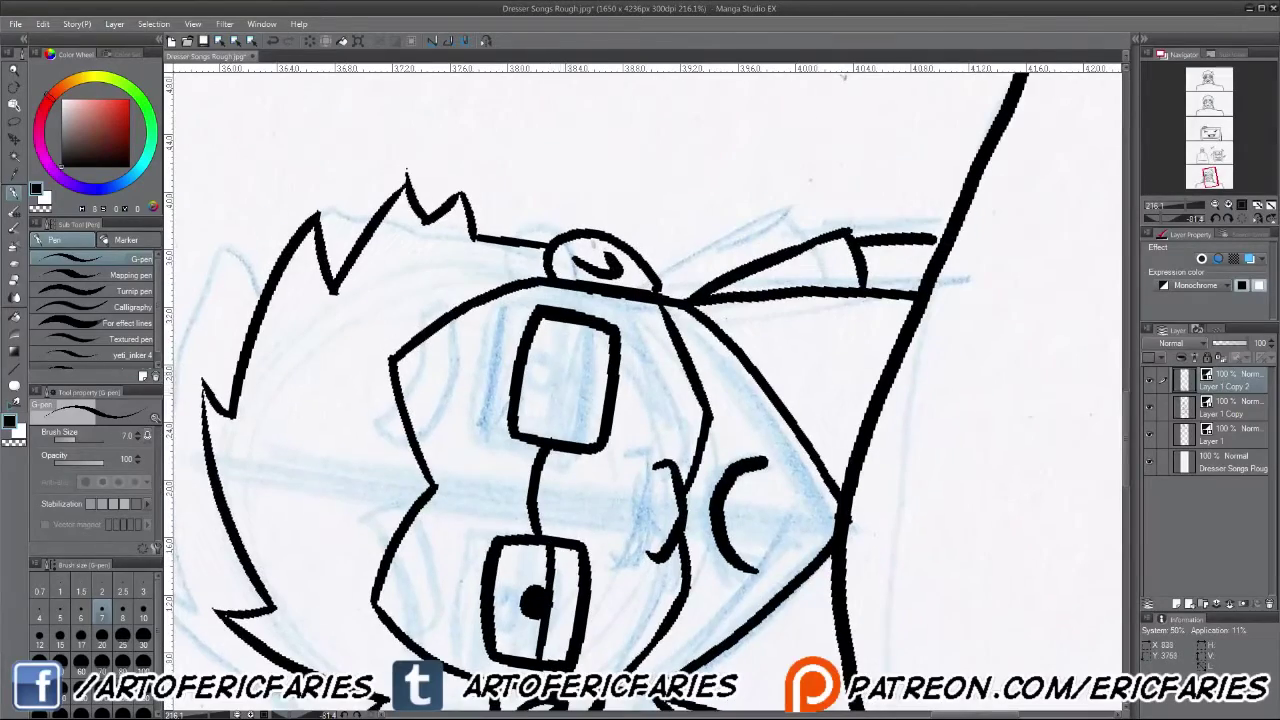
Step: Ink worried, inward-raised eyebrows above both lenses of the man's glasses in the fifth panel
{"action": "key", "text": "minus"}
{"action": "left_click_drag", "start_coordinate": [482, 340], "coordinate": [568, 298]}
{"action": "left_click_drag", "start_coordinate": [488, 357], "coordinate": [574, 316]}
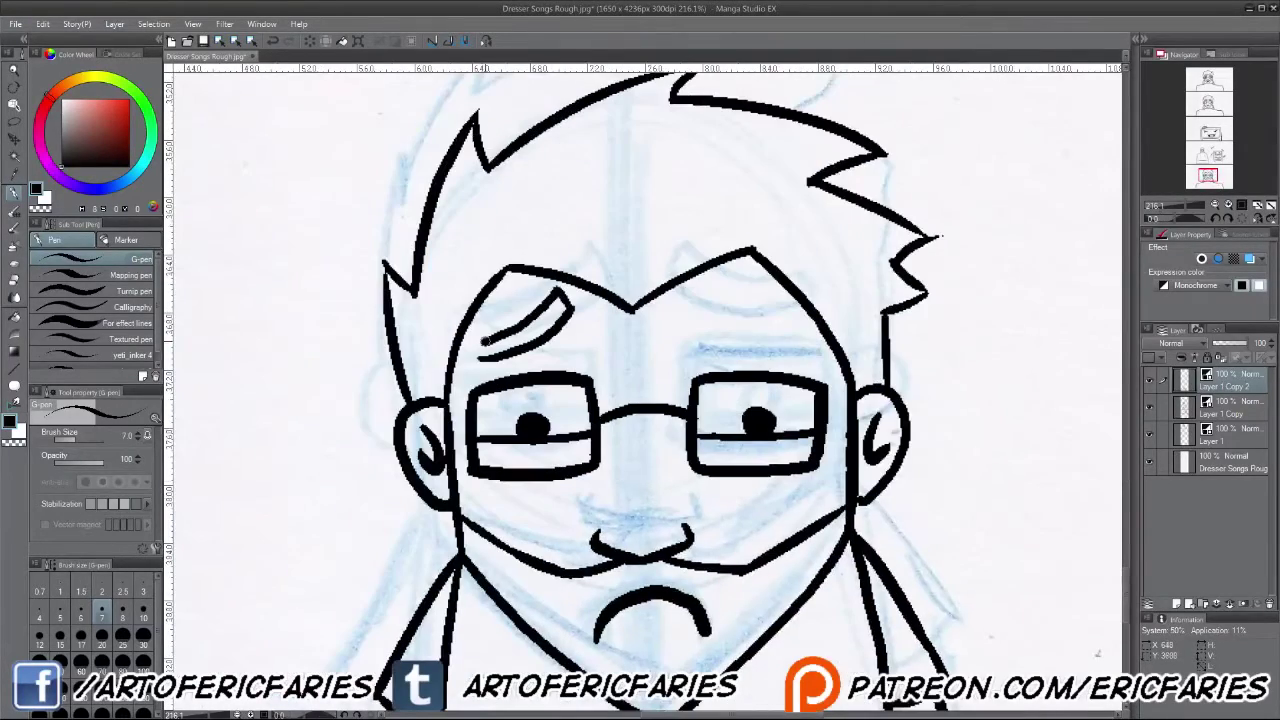
{"action": "scroll", "coordinate": [640, 380], "scroll_direction": "up", "scroll_amount": 1}
{"action": "key", "text": "asciicircum"}
{"action": "key", "text": "asciicircum"}
{"action": "key", "text": "asciicircum"}
{"action": "key", "text": "asciicircum"}
{"action": "left_click_drag", "start_coordinate": [668, 360], "coordinate": [698, 450]}
{"action": "key", "text": "ctrl+z"}
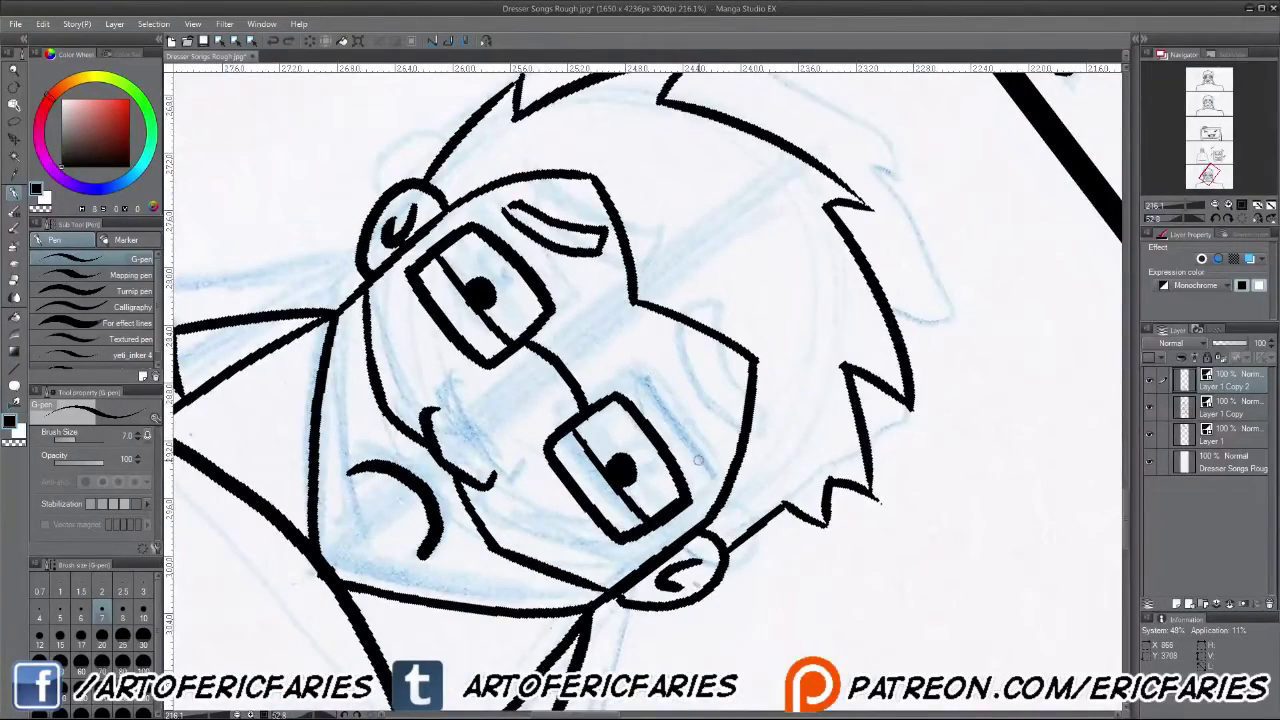
{"action": "left_click_drag", "start_coordinate": [665, 360], "coordinate": [700, 445]}
Step: Hand-letter the sound effects KREEK, POP!! and SNAP!! beside the man in the fifth panel
{"action": "key", "text": "minus"}
{"action": "key", "text": "minus"}
{"action": "key", "text": "minus"}
{"action": "key", "text": "minus"}
{"action": "scroll", "coordinate": [640, 380], "scroll_direction": "down", "scroll_amount": 4}
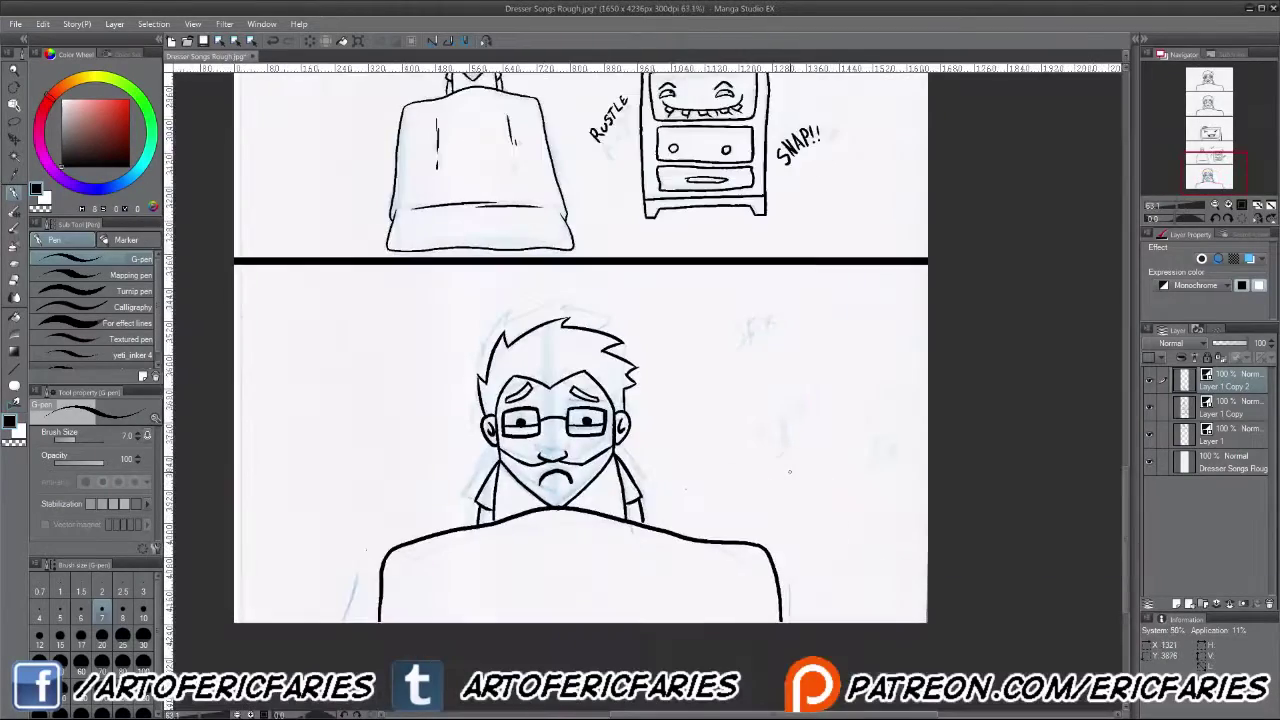
{"action": "scroll", "coordinate": [640, 380], "scroll_direction": "up", "scroll_amount": 1}
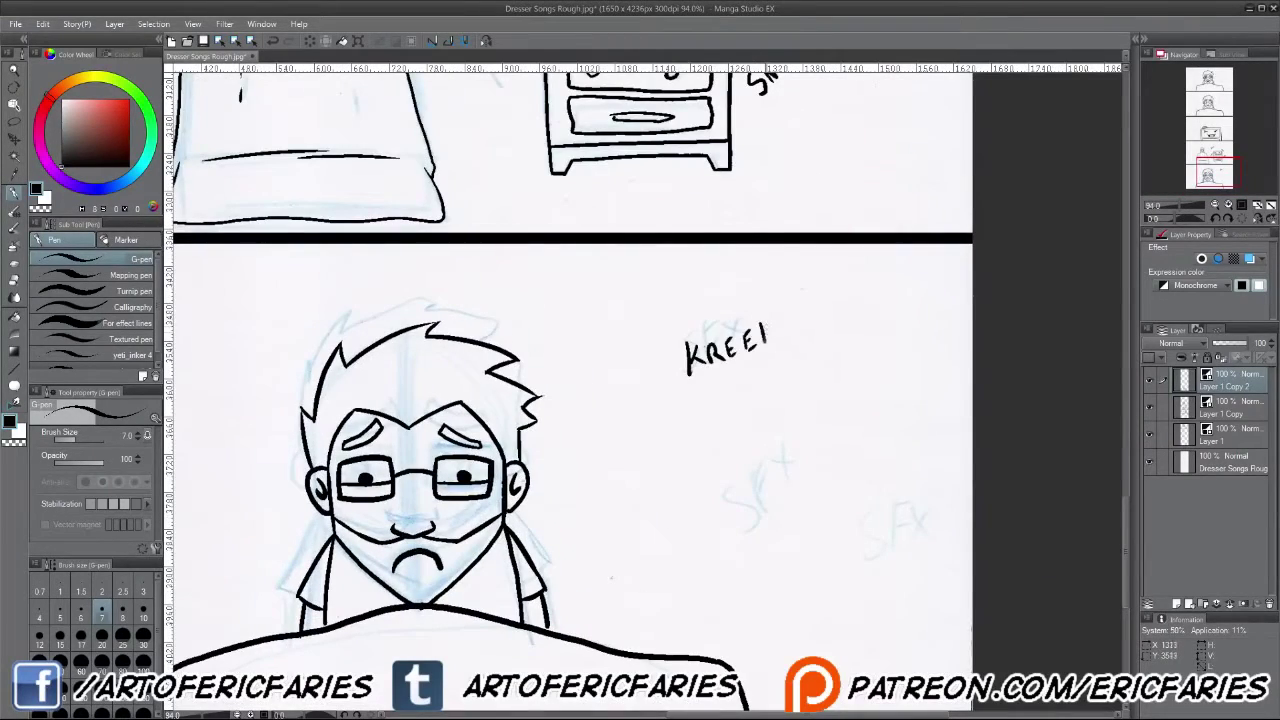
{"action": "left_click_drag", "start_coordinate": [807, 436], "coordinate": [791, 430]}
{"action": "mouse_move", "coordinate": [717, 504]}
{"action": "left_mouse_down"}
{"action": "mouse_move", "coordinate": [723, 492]}
{"action": "mouse_move", "coordinate": [787, 500]}
{"action": "left_mouse_up"}
{"action": "left_click", "coordinate": [787, 506]}
{"action": "left_click_drag", "start_coordinate": [880, 507], "coordinate": [820, 468]}
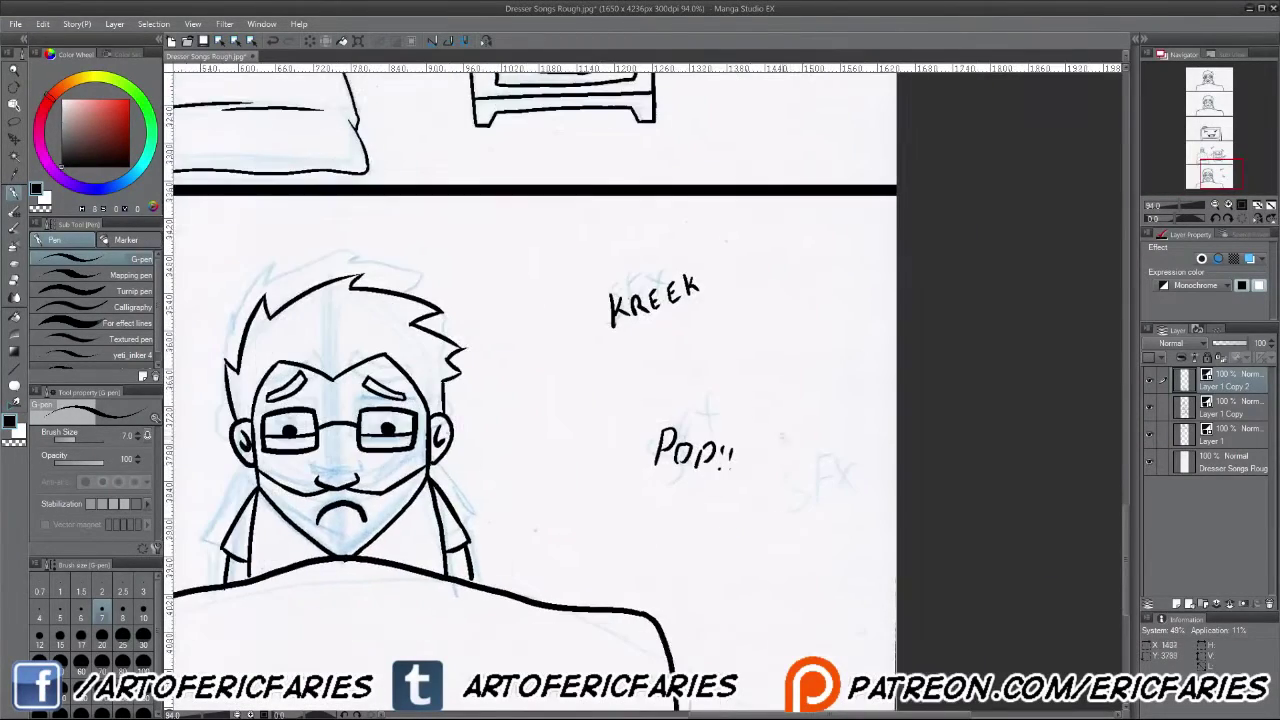
{"action": "left_click_drag", "start_coordinate": [855, 364], "coordinate": [854, 384]}
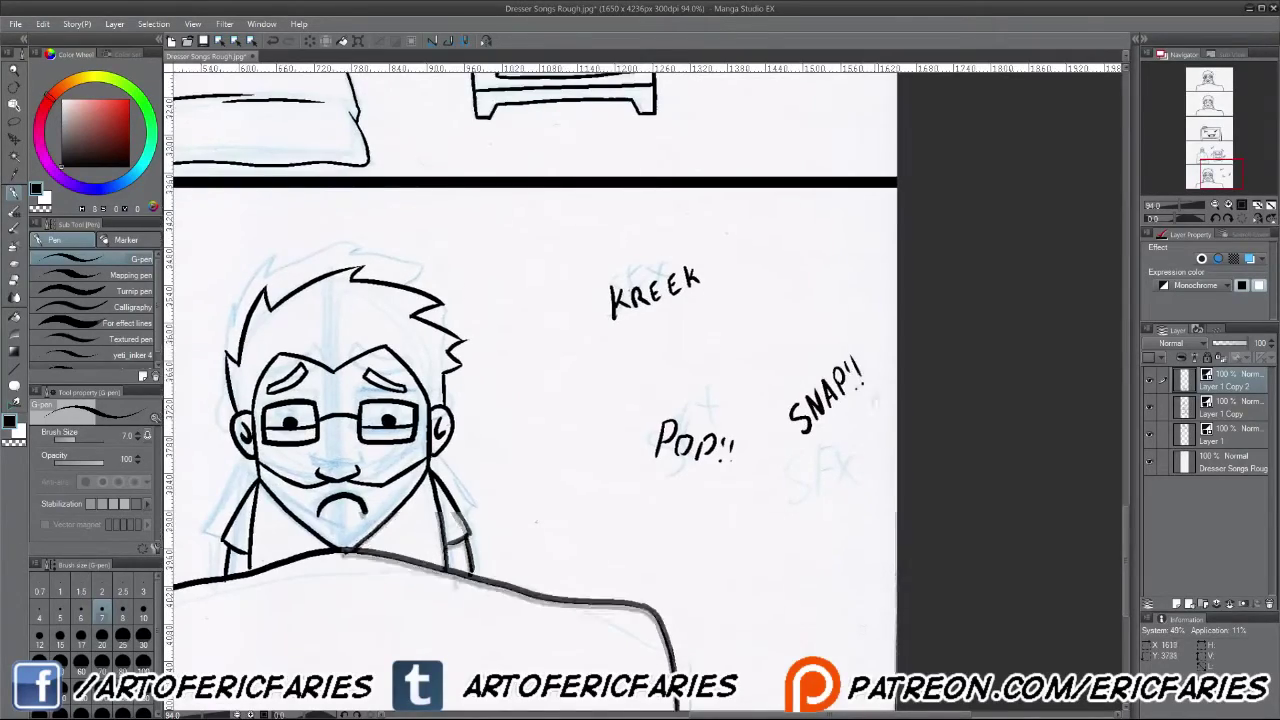
Step: Browse the manga balloon materials for a speech balloon to use in the first panel
{"action": "key", "text": "minus"}
{"action": "key", "text": "minus"}
{"action": "key", "text": "minus"}
{"action": "scroll", "coordinate": [640, 380], "scroll_direction": "down", "scroll_amount": 5}
{"action": "key", "text": "plus"}
{"action": "key", "text": "plus"}
{"action": "key", "text": "t"}
{"action": "left_click", "coordinate": [110, 281]}
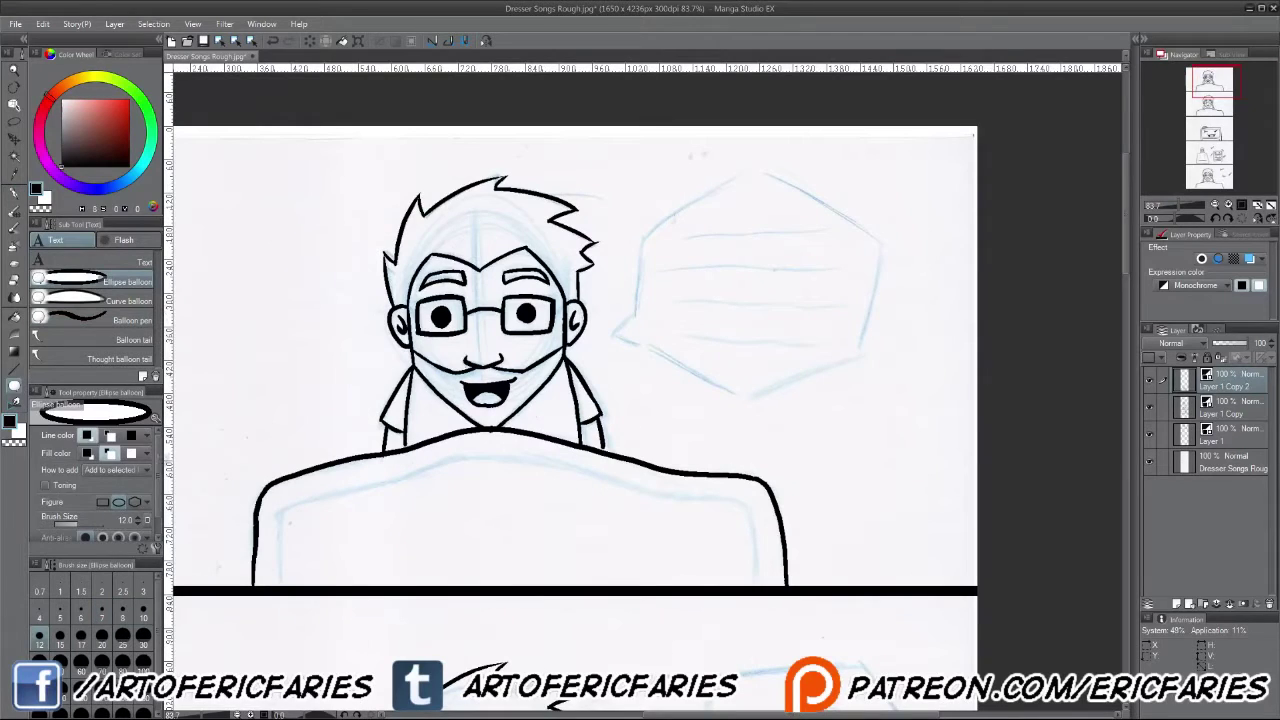
{"action": "left_click", "coordinate": [1138, 38]}
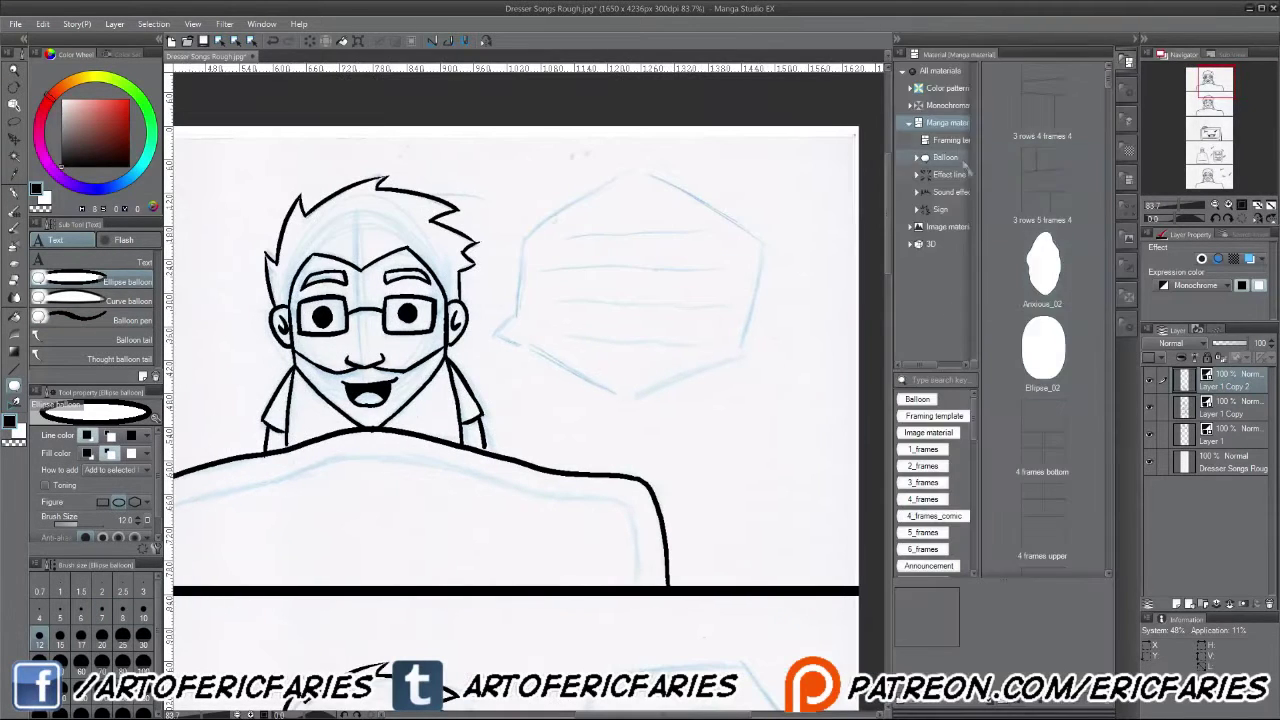
{"action": "left_click_drag", "start_coordinate": [1108, 122], "coordinate": [1120, 540]}
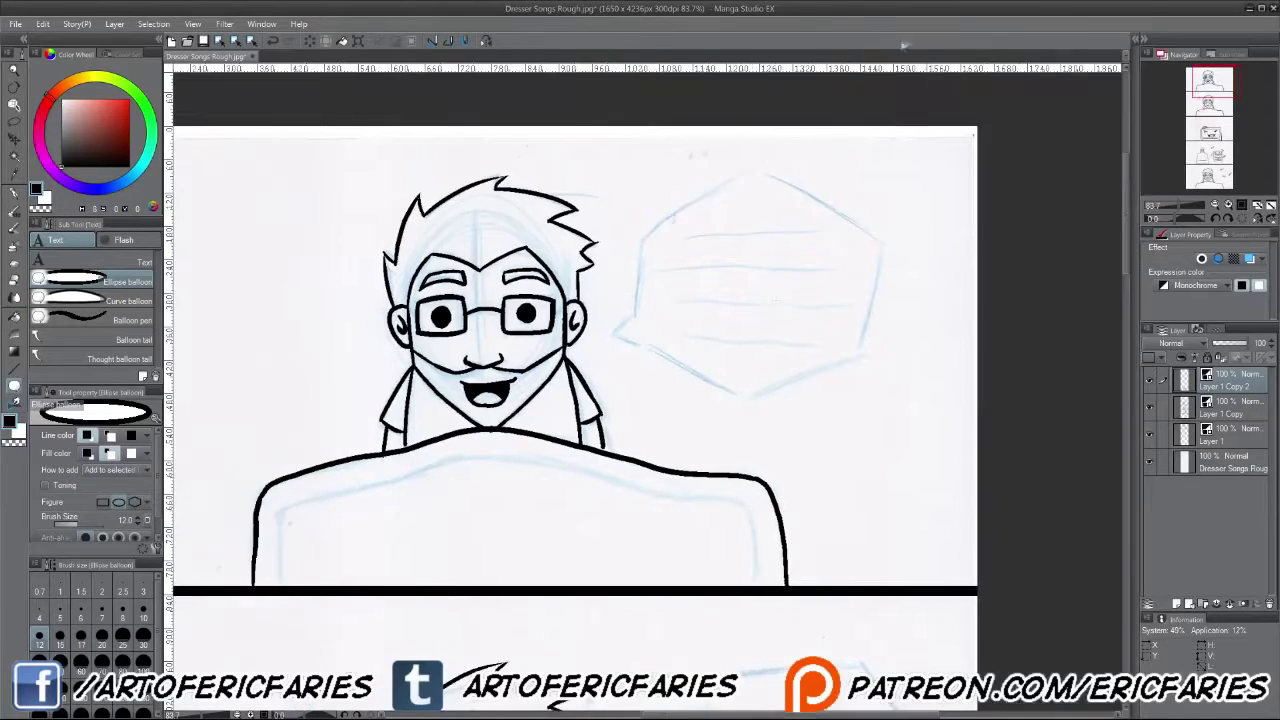
Step: Try to outline the first panel's speech balloon with the Balloon pen
{"action": "mouse_move", "coordinate": [660, 365]}
{"action": "left_mouse_down"}
{"action": "mouse_move", "coordinate": [776, 222]}
{"action": "mouse_move", "coordinate": [670, 420]}
{"action": "mouse_move", "coordinate": [660, 365]}
{"action": "left_mouse_up"}
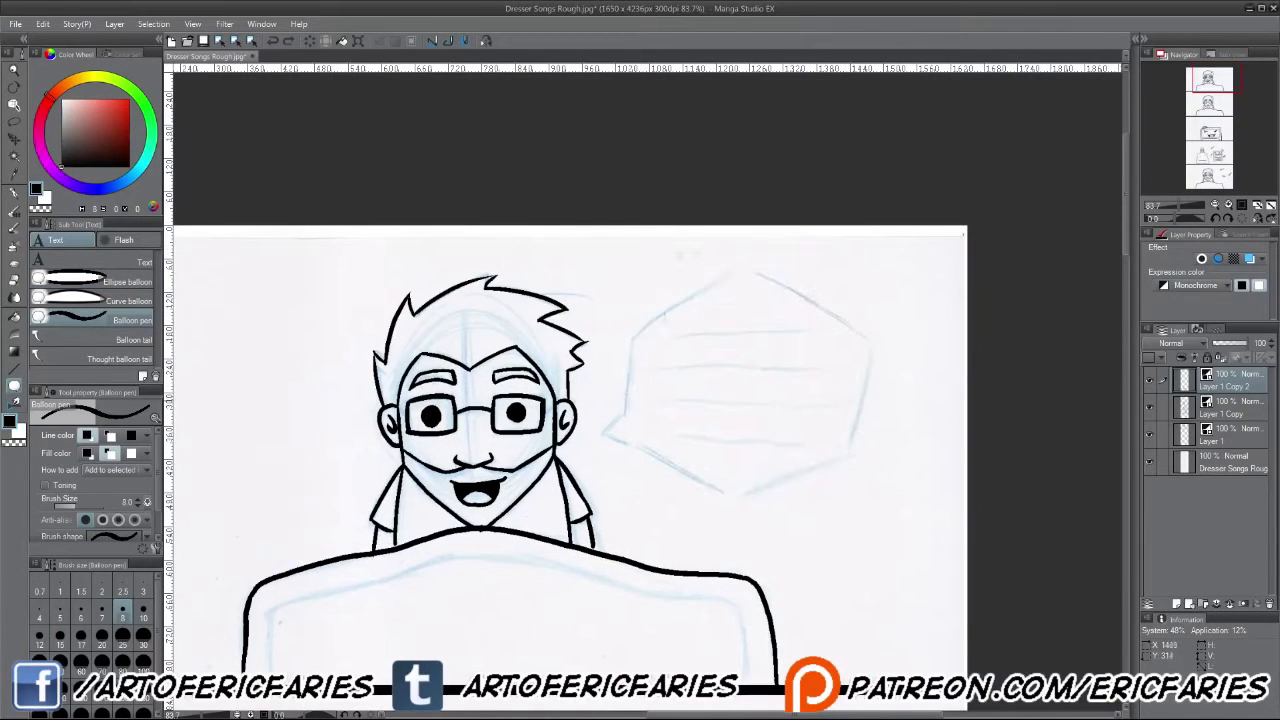
{"action": "mouse_move", "coordinate": [628, 420]}
{"action": "left_mouse_down"}
{"action": "mouse_move", "coordinate": [645, 313]}
{"action": "mouse_move", "coordinate": [566, 460]}
{"action": "left_mouse_up"}
{"action": "key", "text": "ctrl+z"}
{"action": "key", "text": "ctrl+z"}
{"action": "key", "text": "ctrl+z"}
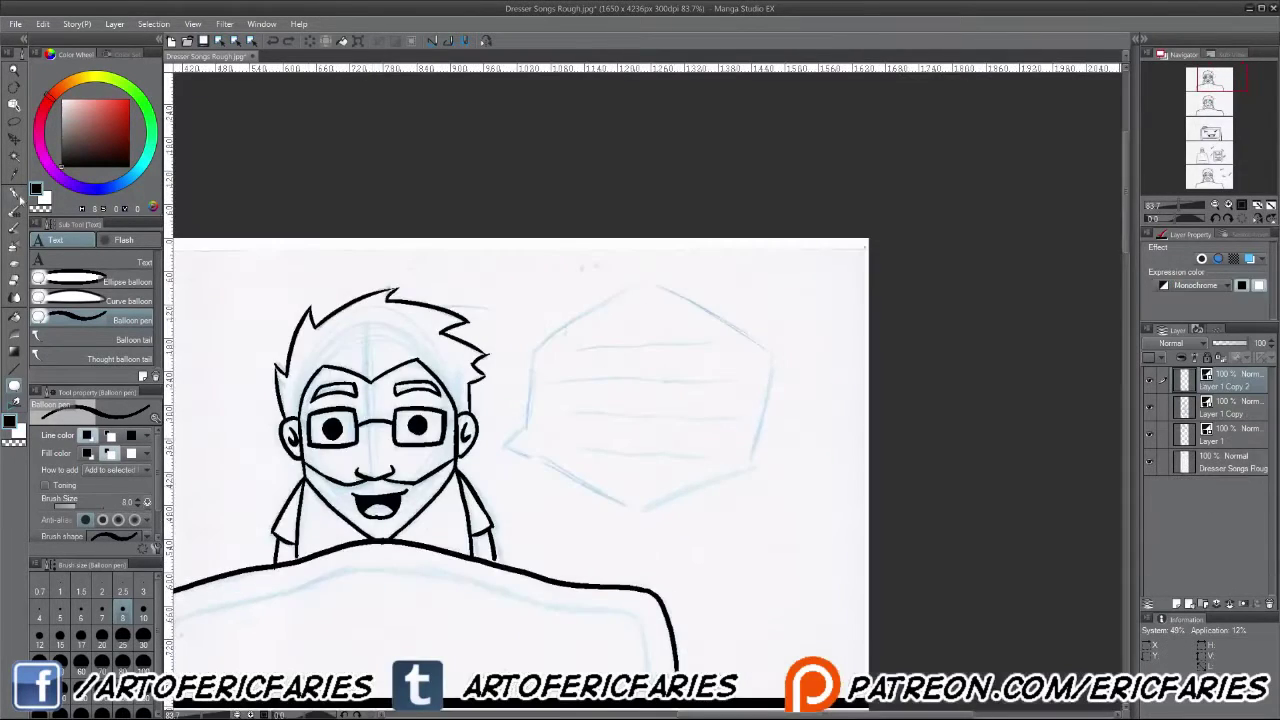
Step: Add a new layer, set the G-pen to size 12, and try inking the first panel's balloon outline
{"action": "left_click", "coordinate": [14, 193]}
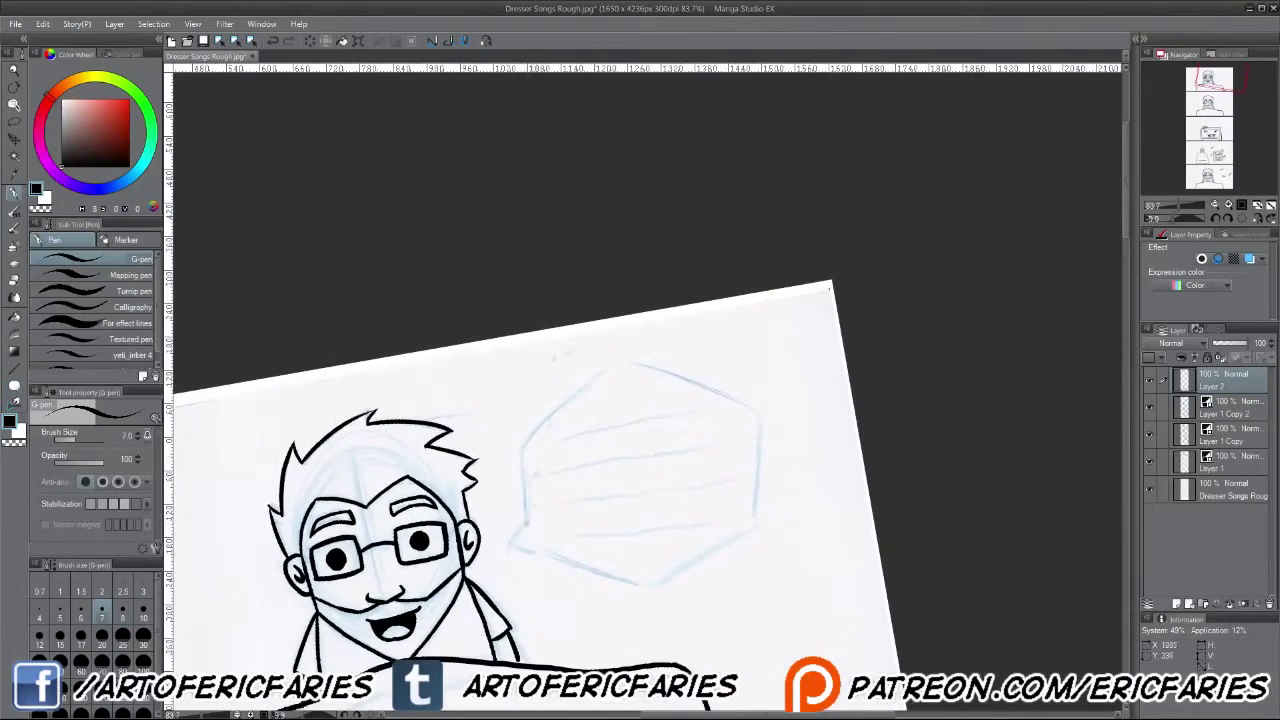
{"action": "left_click", "coordinate": [39, 636]}
{"action": "left_click_drag", "start_coordinate": [528, 444], "coordinate": [520, 566]}
{"action": "left_click_drag", "start_coordinate": [625, 425], "coordinate": [563, 562]}
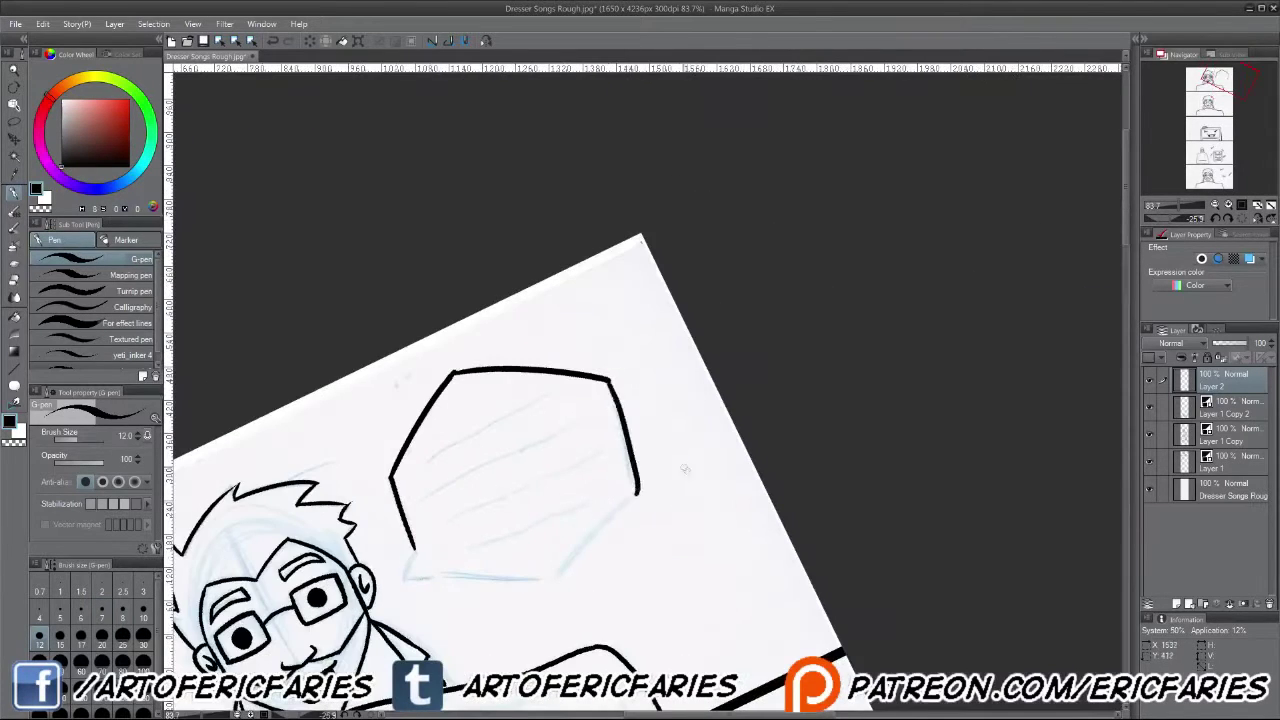
{"action": "key", "text": "ctrl+z"}
Step: Add the four-line text ALRIGHT! / TIME TO GET / SOME WELL DESERVED / SLEEP over the first panel's sketched balloon
{"action": "key", "text": "t"}
{"action": "left_click", "coordinate": [640, 325]}
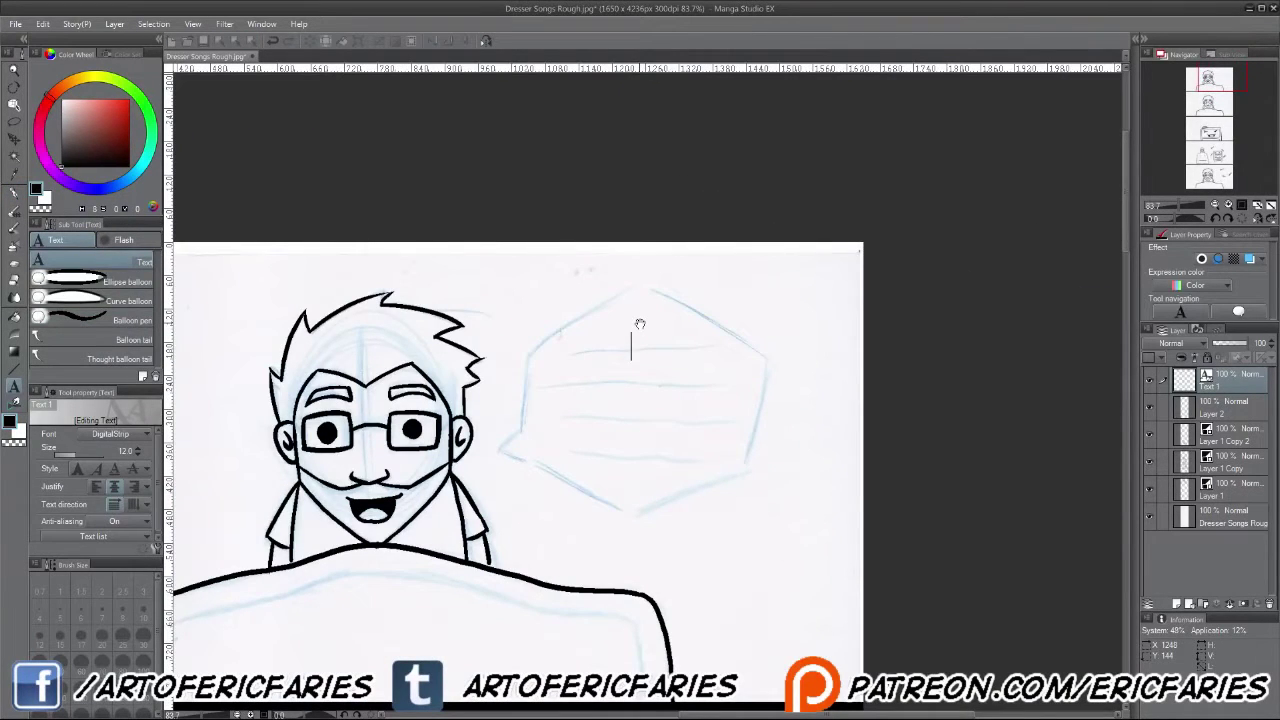
{"action": "left_click_drag", "start_coordinate": [366, 483], "coordinate": [516, 458]}
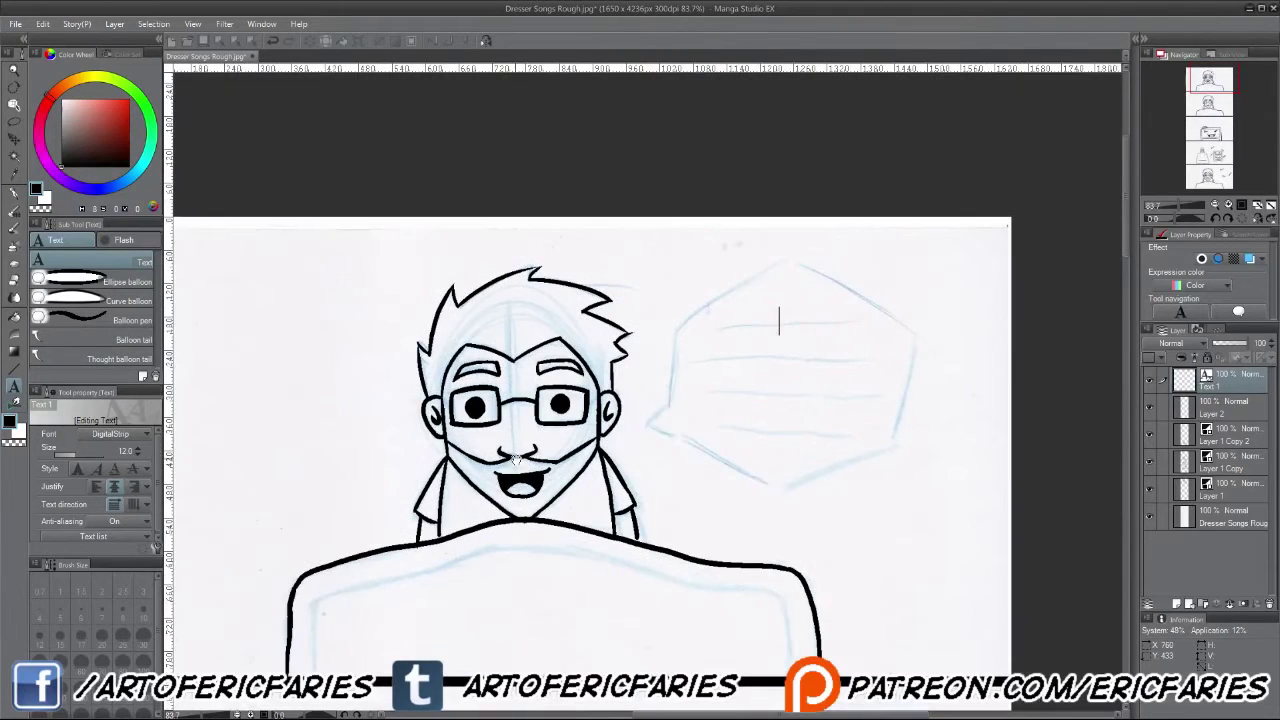
{"action": "type", "text": "ALRIGHT!"}
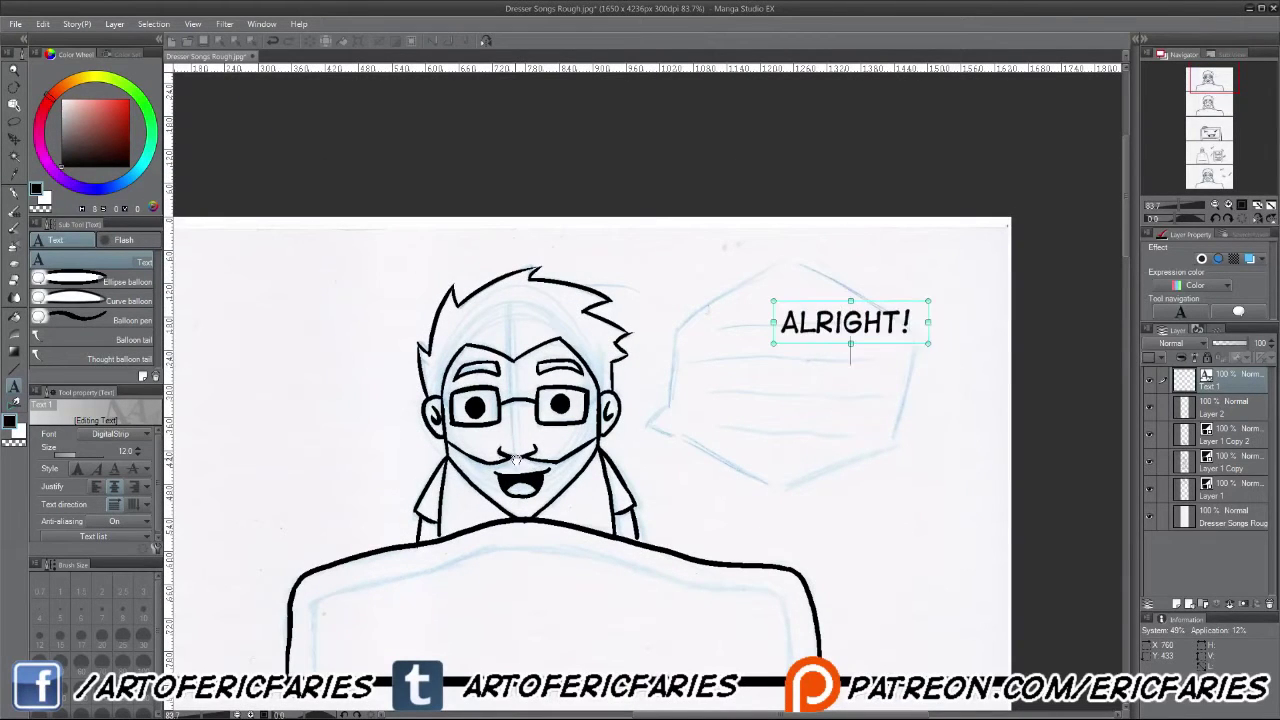
{"action": "key", "text": "Return"}
{"action": "type", "text": "TIME TO GET"}
{"action": "key", "text": "Return"}
{"action": "type", "text": "SOME WELL DES"}
{"action": "type", "text": "ERVED"}
{"action": "key", "text": "Return"}
{"action": "type", "text": "SLEEP"}
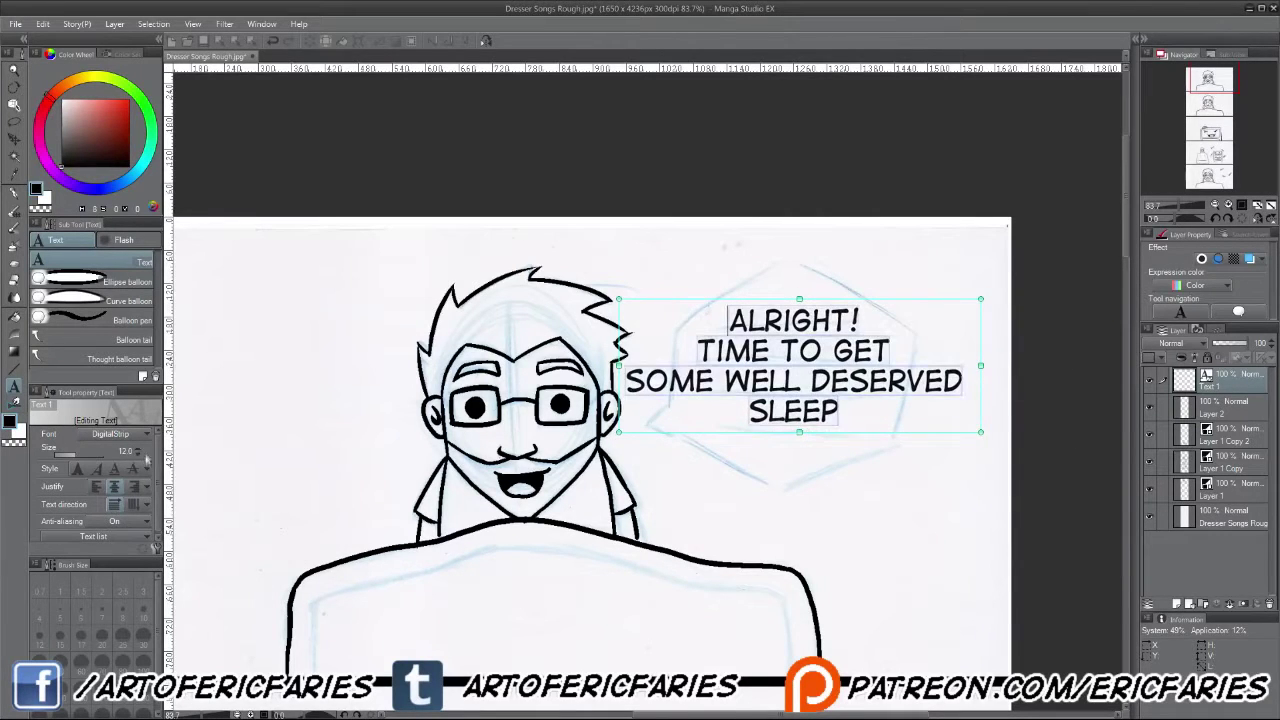
Step: Reduce the first panel's dialogue text to size 8 and finish editing it
{"action": "left_click", "coordinate": [140, 455]}
{"action": "left_click", "coordinate": [140, 455]}
{"action": "left_click", "coordinate": [140, 455]}
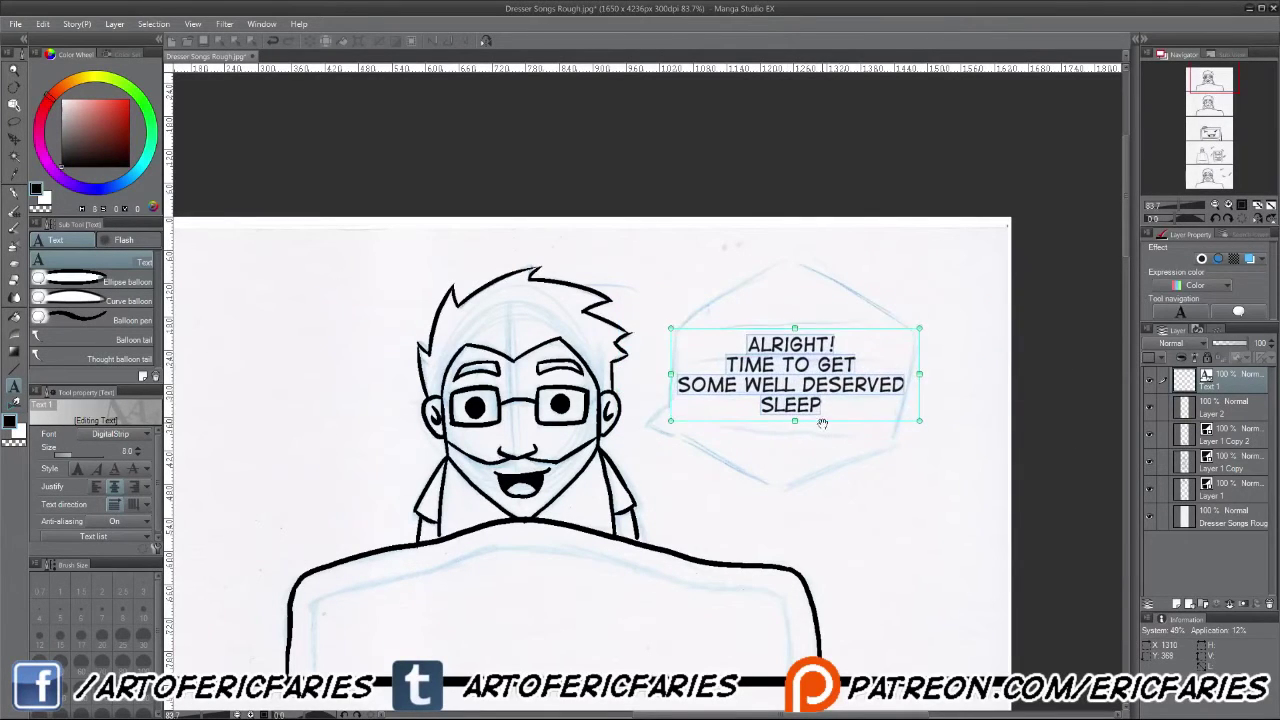
{"action": "key", "text": "Escape"}
Step: Ink the left side and both upper sides of the first panel's hexagonal balloon with the G-pen on Layer 2
{"action": "key", "text": "p"}
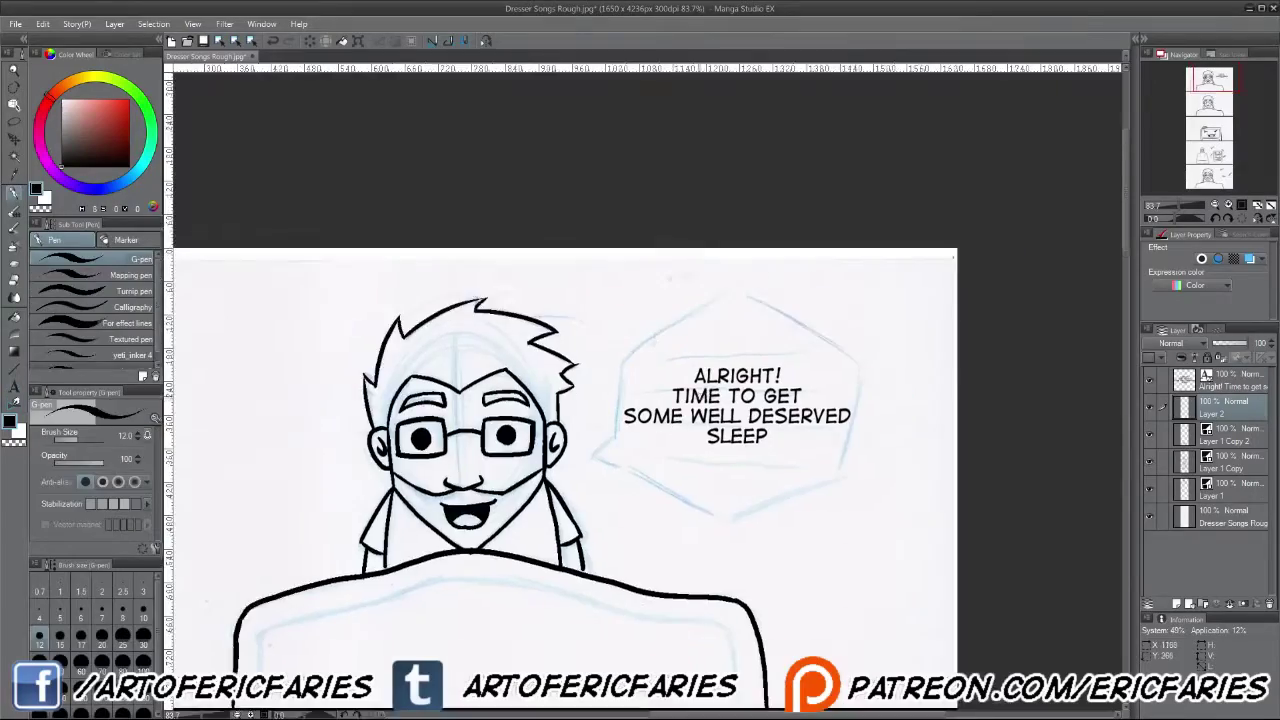
{"action": "scroll", "coordinate": [743, 403], "scroll_direction": "up", "scroll_amount": 3}
{"action": "left_click_drag", "start_coordinate": [480, 535], "coordinate": [494, 388]}
{"action": "key", "text": "minus"}
{"action": "key", "text": "minus"}
{"action": "key", "text": "minus"}
{"action": "left_click_drag", "start_coordinate": [522, 582], "coordinate": [592, 386]}
{"action": "key", "text": "minus"}
{"action": "key", "text": "minus"}
{"action": "key", "text": "minus"}
{"action": "left_click_drag", "start_coordinate": [678, 346], "coordinate": [535, 598]}
{"action": "key", "text": "ctrl+z"}
{"action": "left_click_drag", "start_coordinate": [660, 372], "coordinate": [537, 592]}
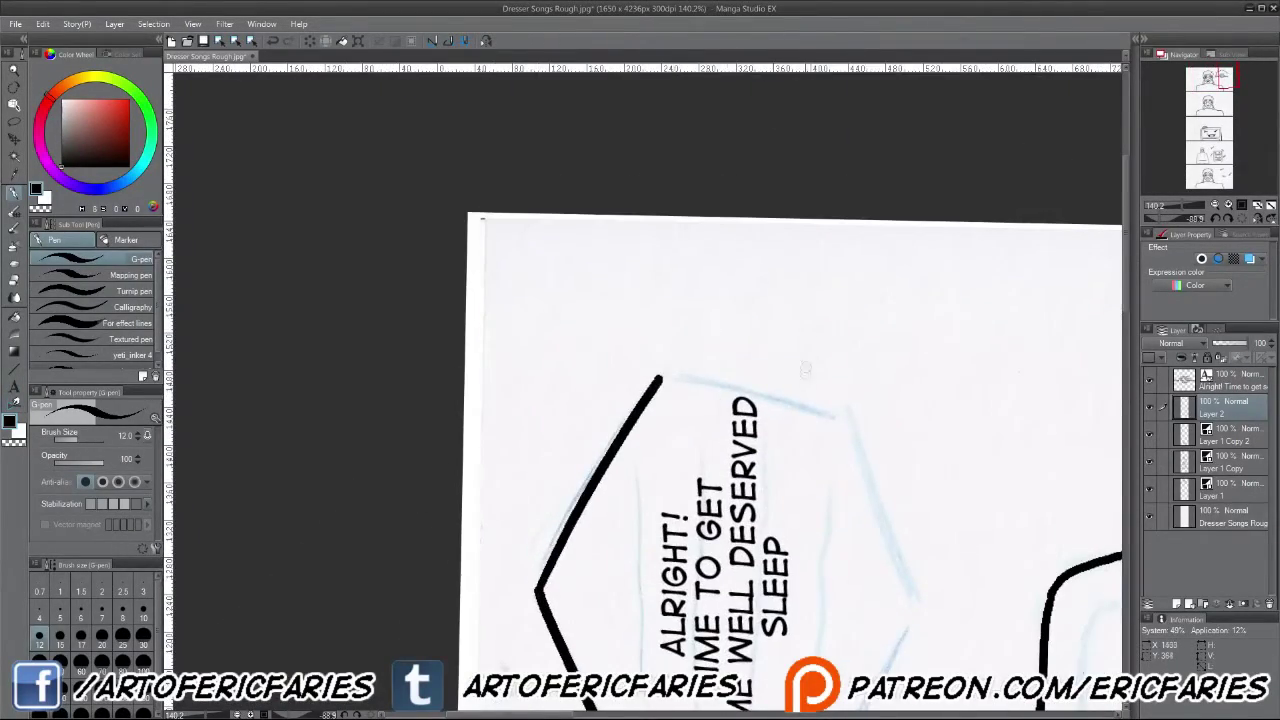
Step: Ink the right side and both lower sides of the first panel's balloon, closing the hexagon
{"action": "key", "text": "minus"}
{"action": "key", "text": "minus"}
{"action": "key", "text": "minus"}
{"action": "key", "text": "minus"}
{"action": "key", "text": "minus"}
{"action": "key", "text": "minus"}
{"action": "left_click_drag", "start_coordinate": [604, 418], "coordinate": [521, 606]}
{"action": "key", "text": "minus"}
{"action": "key", "text": "minus"}
{"action": "key", "text": "minus"}
{"action": "key", "text": "minus"}
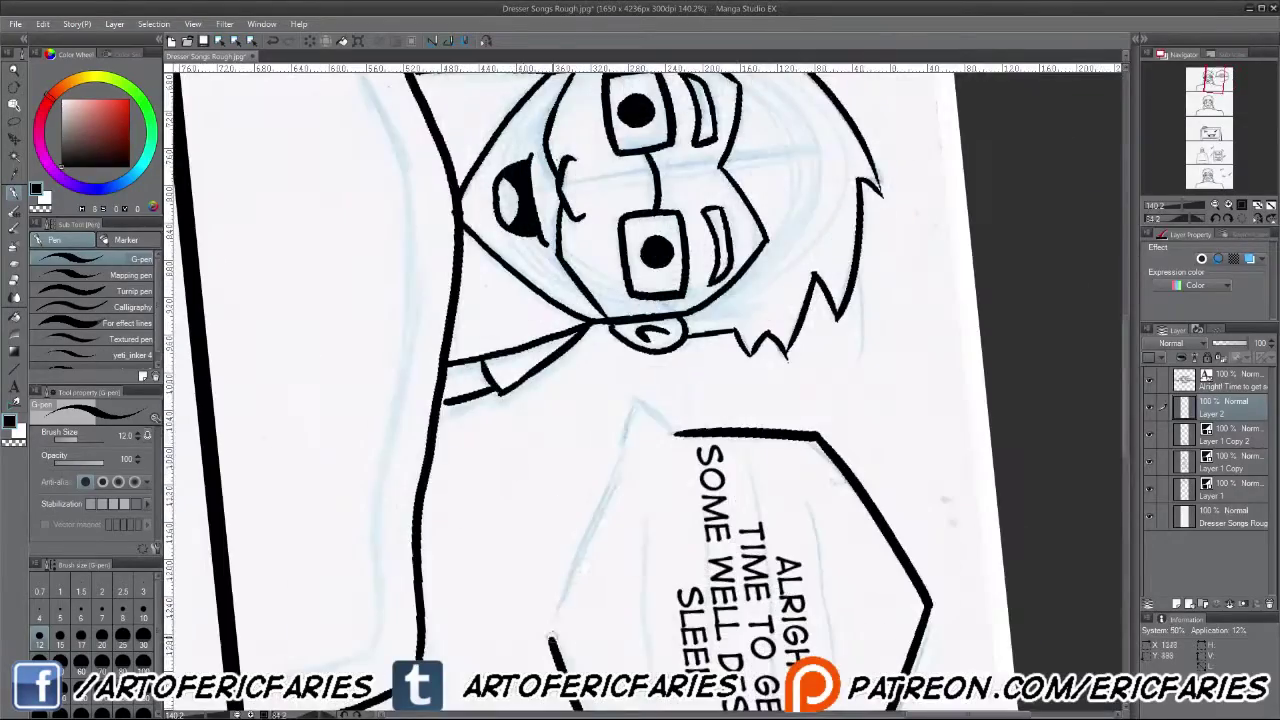
{"action": "key", "text": "minus"}
{"action": "key", "text": "minus"}
{"action": "key", "text": "minus"}
{"action": "key", "text": "minus"}
{"action": "key", "text": "minus"}
{"action": "key", "text": "minus"}
{"action": "left_click_drag", "start_coordinate": [696, 354], "coordinate": [690, 400]}
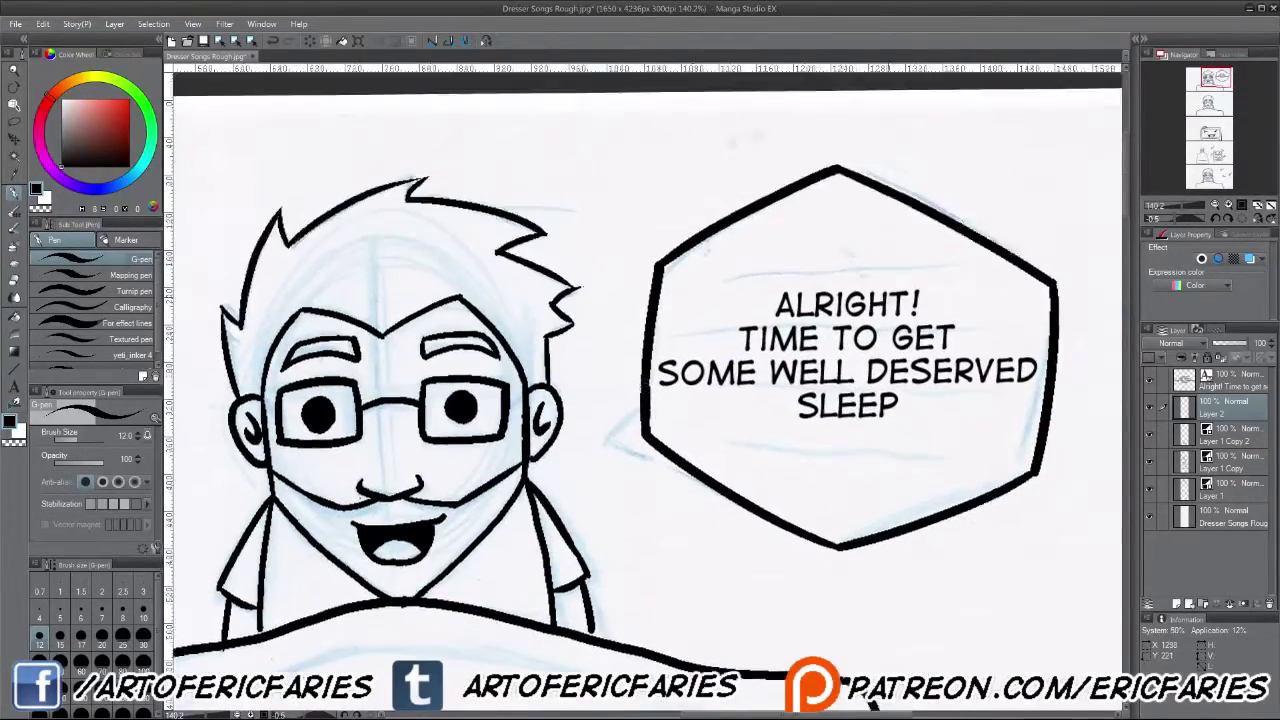
Step: Ink a curved tail from the first panel's balloon toward the man and open the outline where they join
{"action": "key", "text": "minus"}
{"action": "key", "text": "minus"}
{"action": "key", "text": "minus"}
{"action": "left_click_drag", "start_coordinate": [626, 352], "coordinate": [608, 404]}
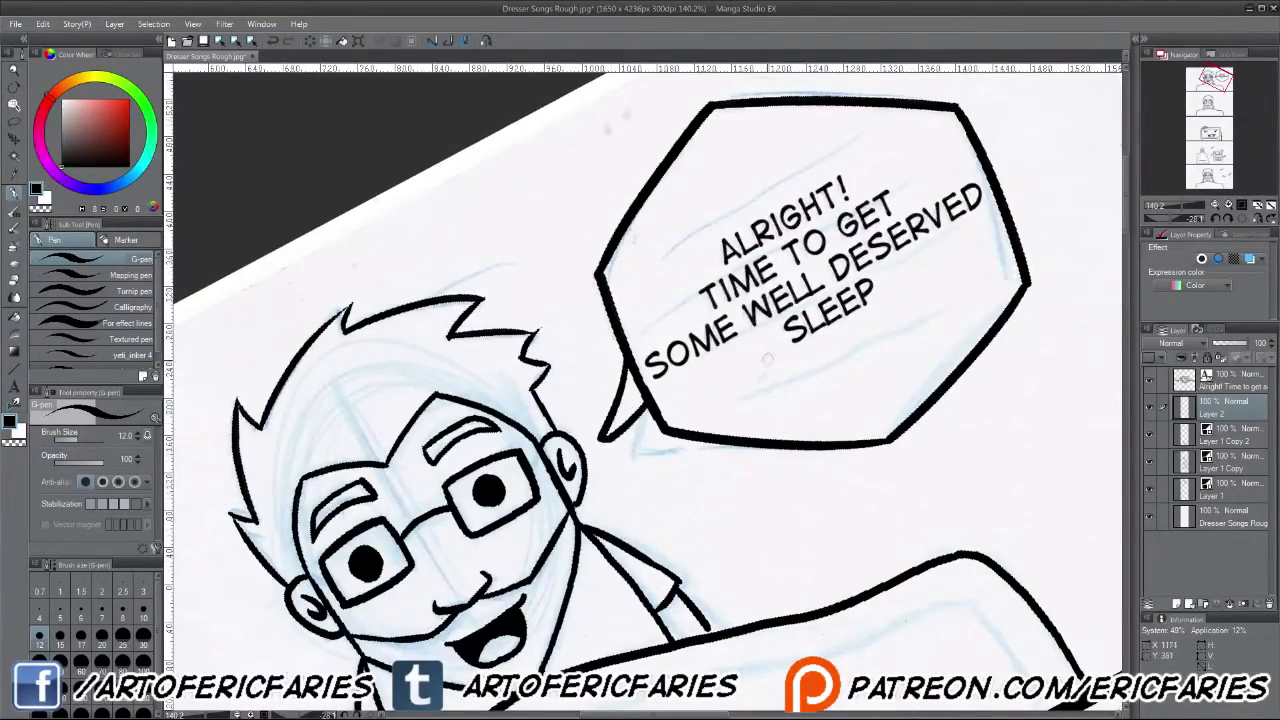
{"action": "scroll", "coordinate": [640, 400], "scroll_direction": "up", "scroll_amount": 2}
{"action": "key", "text": "minus"}
{"action": "key", "text": "minus"}
{"action": "key", "text": "minus"}
{"action": "key", "text": "minus"}
{"action": "key", "text": "minus"}
{"action": "key", "text": "minus"}
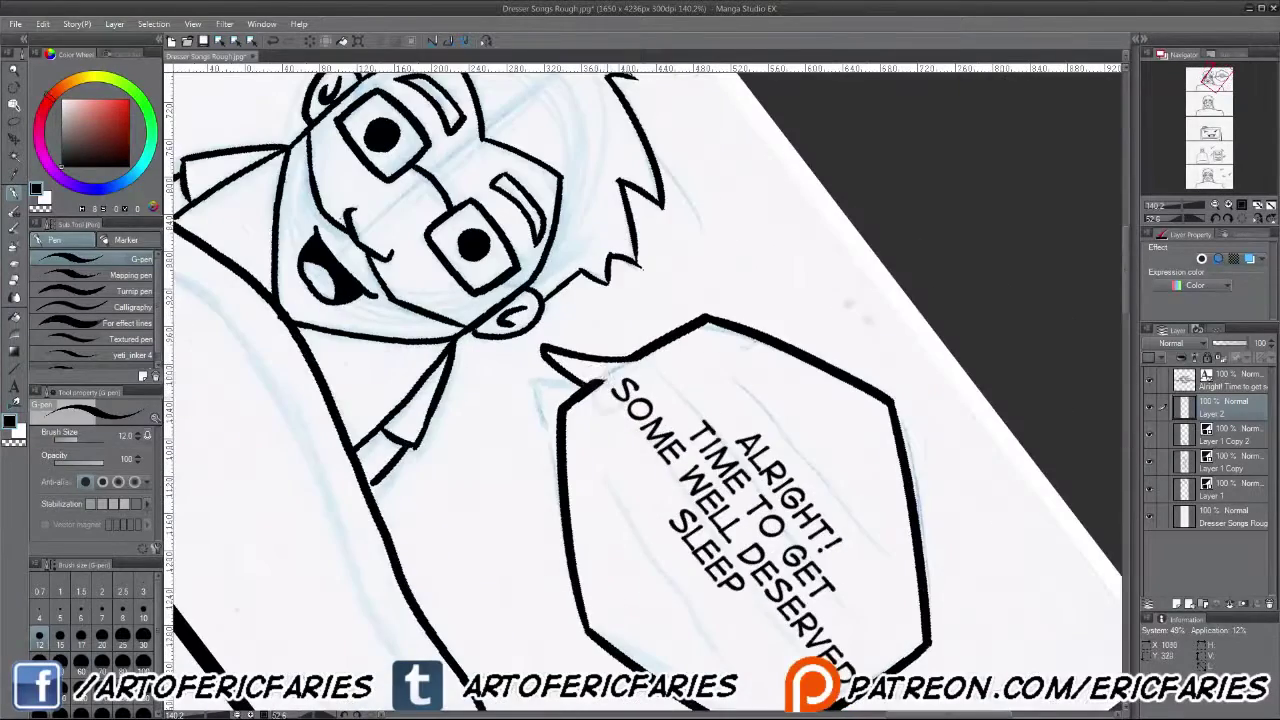
{"action": "key", "text": "ctrl+equal"}
{"action": "key", "text": "g"}
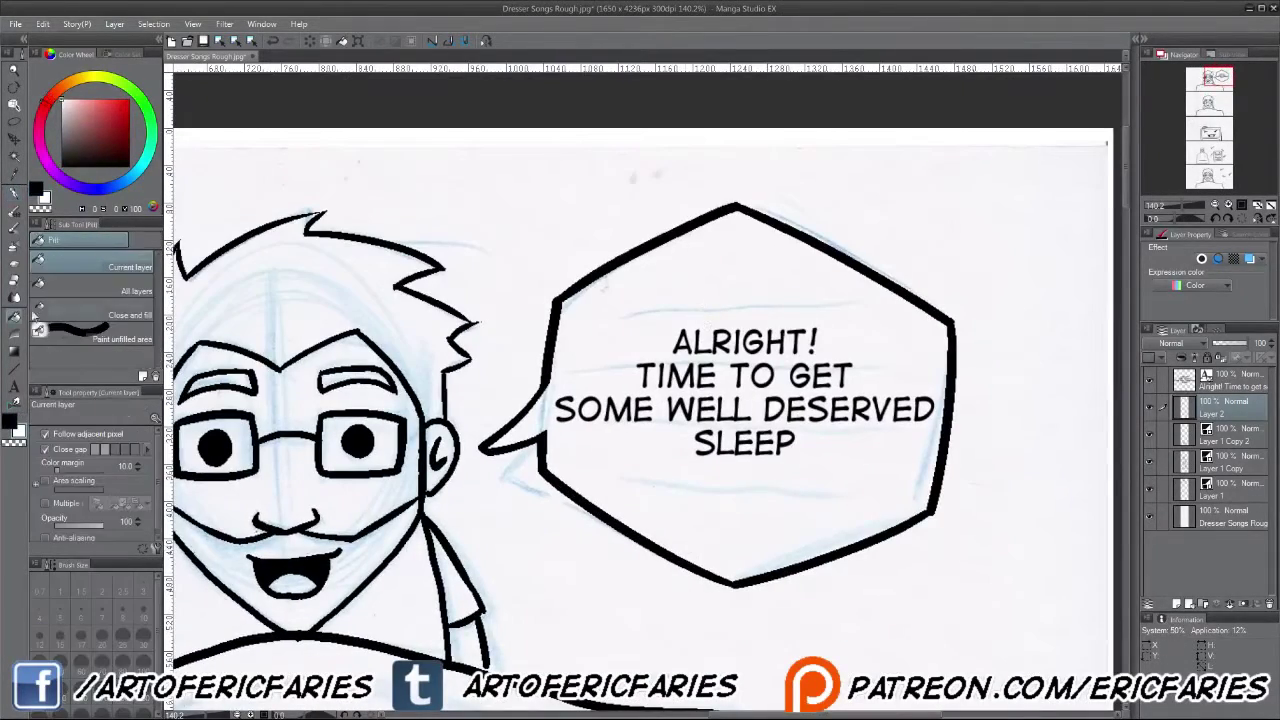
{"action": "key", "text": "p"}
Step: Add the text IS THAT SO? at size 10, centred in the second panel's sketched balloon
{"action": "scroll", "coordinate": [630, 315], "scroll_direction": "down", "scroll_amount": 5}
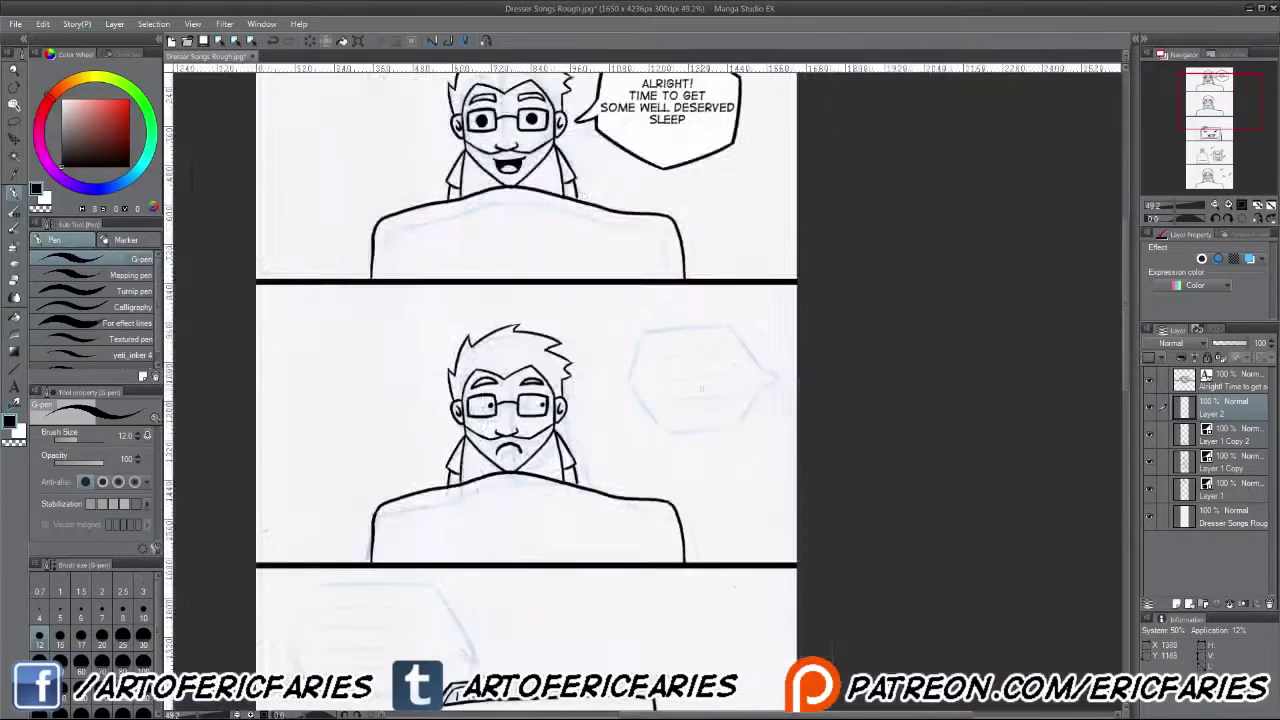
{"action": "scroll", "coordinate": [630, 315], "scroll_direction": "up", "scroll_amount": 5}
{"action": "key", "text": "t"}
{"action": "left_click", "coordinate": [630, 315]}
{"action": "type", "text": "IS THAT SO?"}
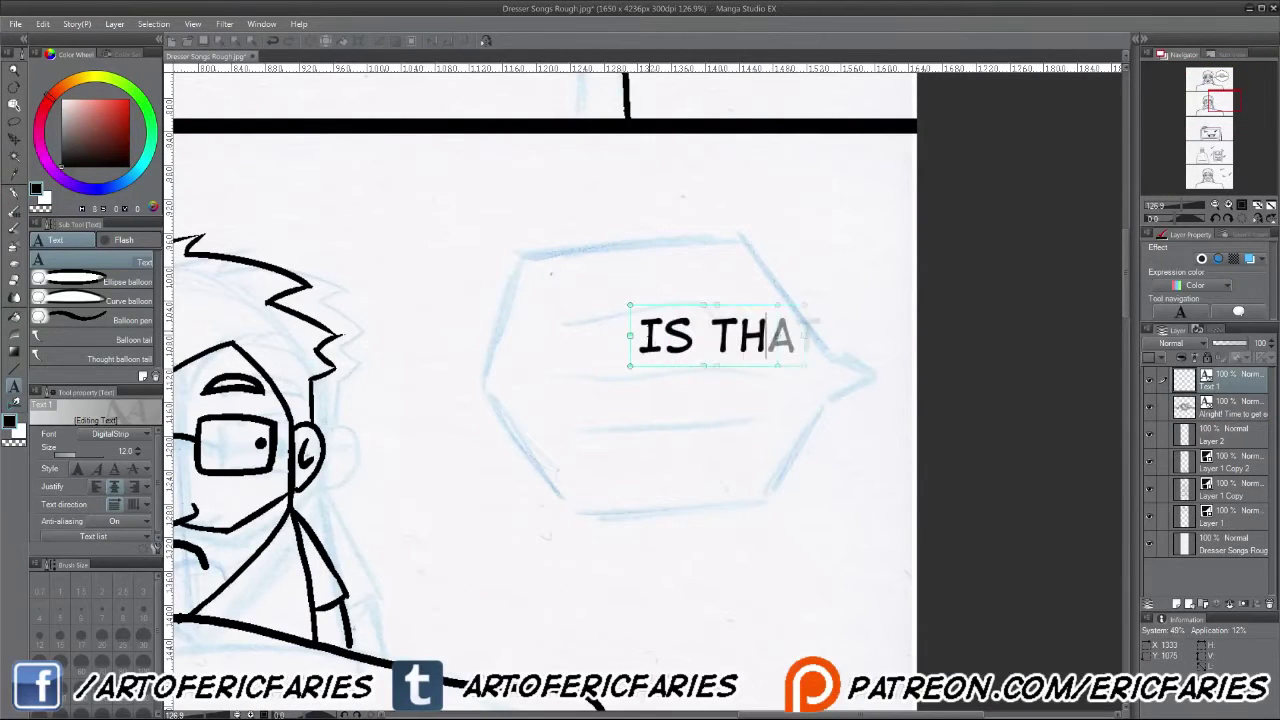
{"action": "left_click_drag", "start_coordinate": [857, 371], "coordinate": [740, 406]}
{"action": "key", "text": "ctrl+minus"}
{"action": "key", "text": "ctrl+minus"}
Step: Ink the second panel's hexagonal balloon around the text on Layer 2, with a zigzag tail pointing off-panel
{"action": "left_click", "coordinate": [16, 196]}
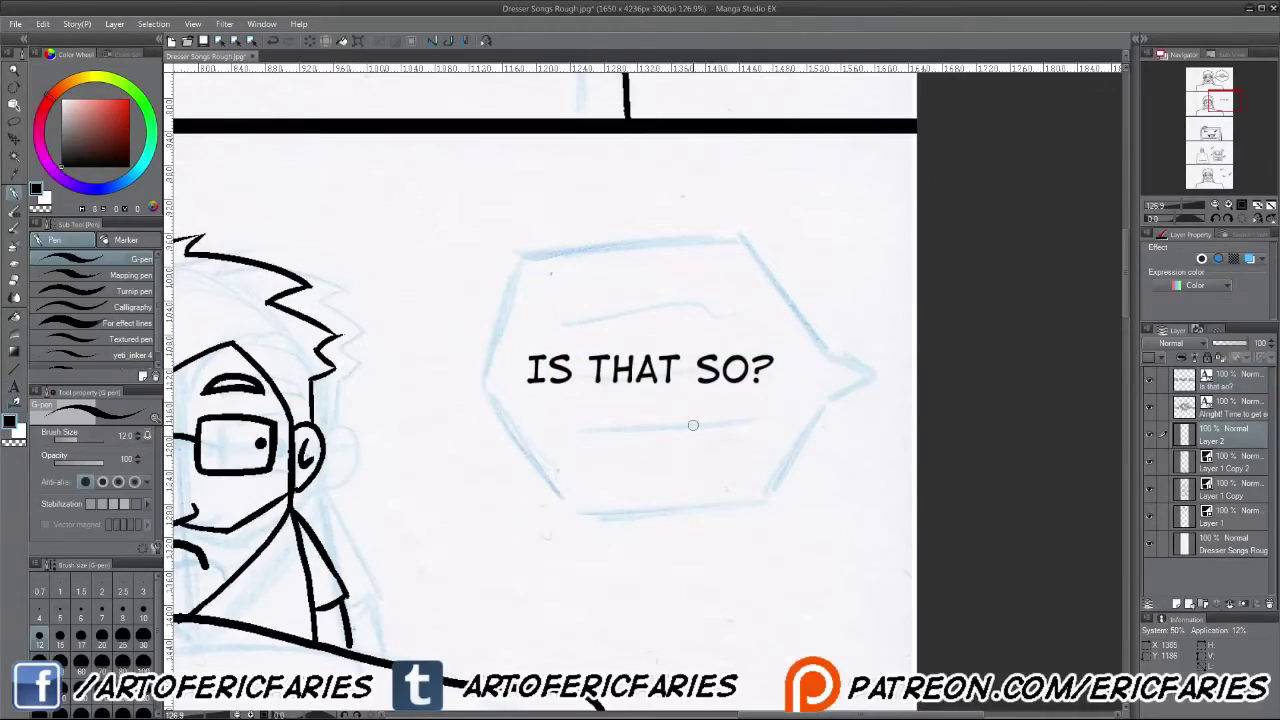
{"action": "left_click_drag", "start_coordinate": [710, 257], "coordinate": [770, 315]}
{"action": "left_click_drag", "start_coordinate": [676, 382], "coordinate": [1077, 128]}
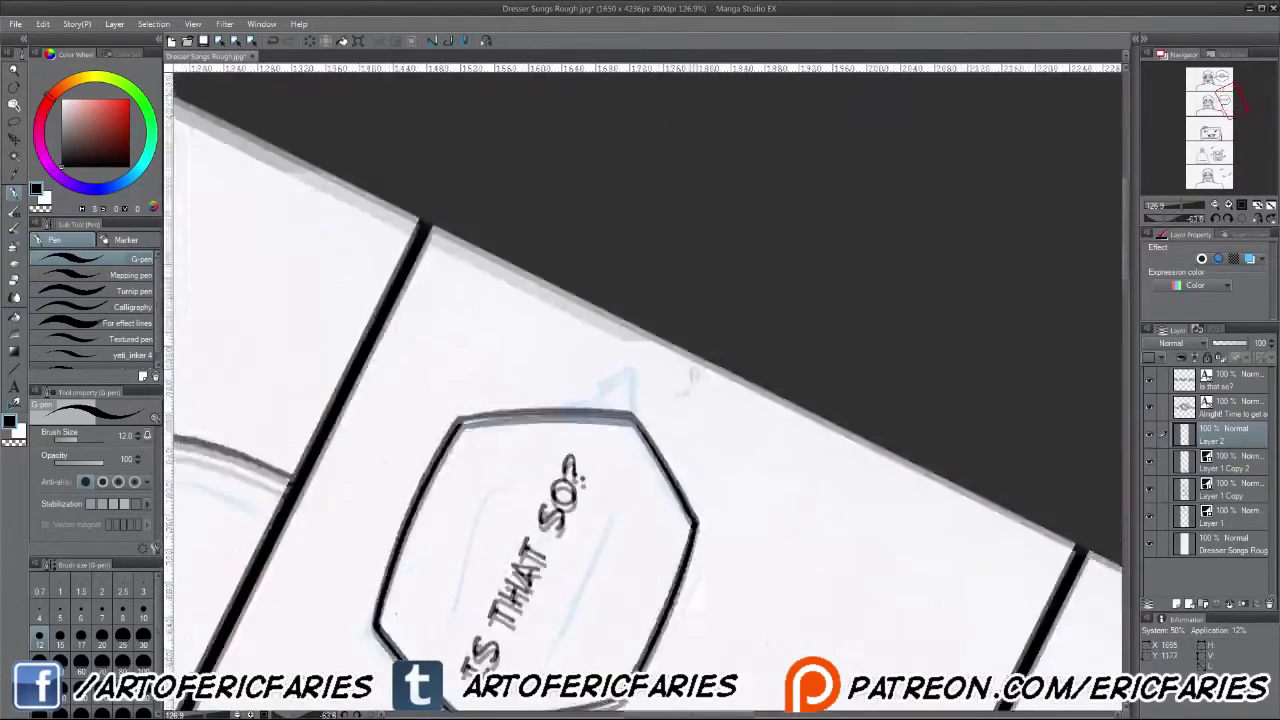
{"action": "left_click_drag", "start_coordinate": [641, 488], "coordinate": [660, 436]}
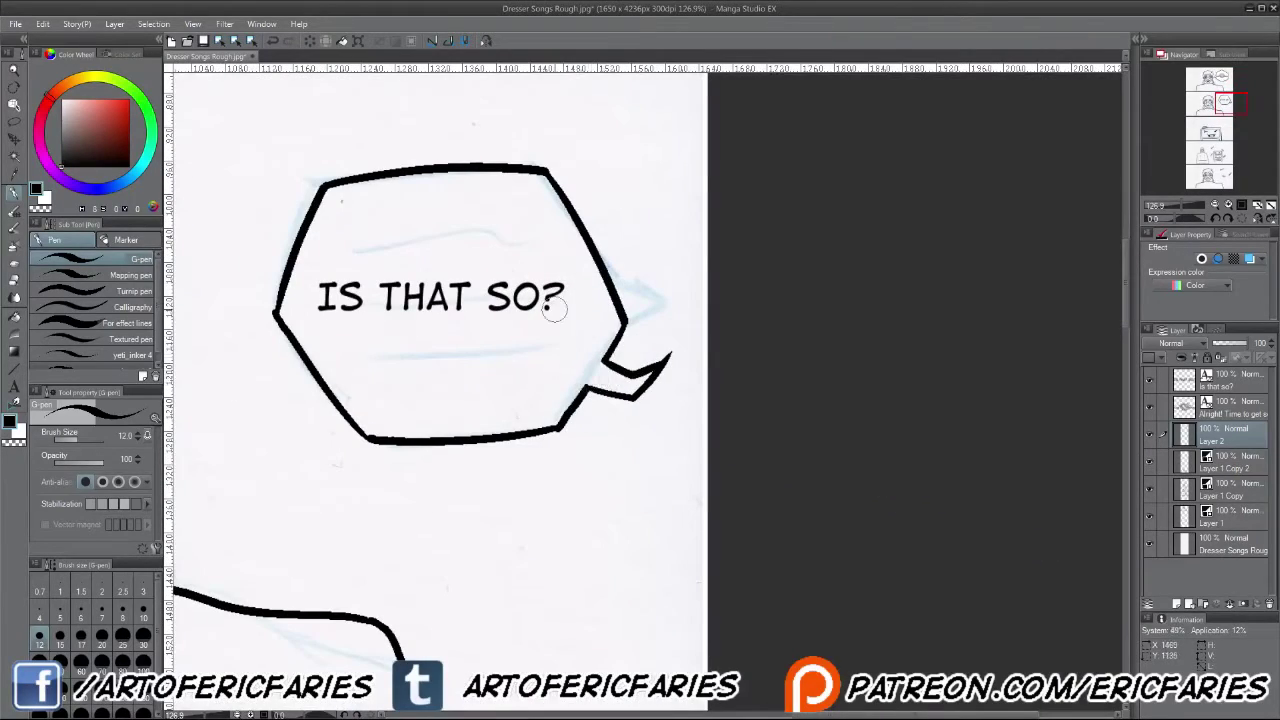
Step: Add the text THEN AS A LULLABY, / LET ME SING YOU THE / SONG OF MY PEOPLE! inside the third panel's sketched balloon
{"action": "scroll", "coordinate": [554, 309], "scroll_direction": "down", "scroll_amount": 5}
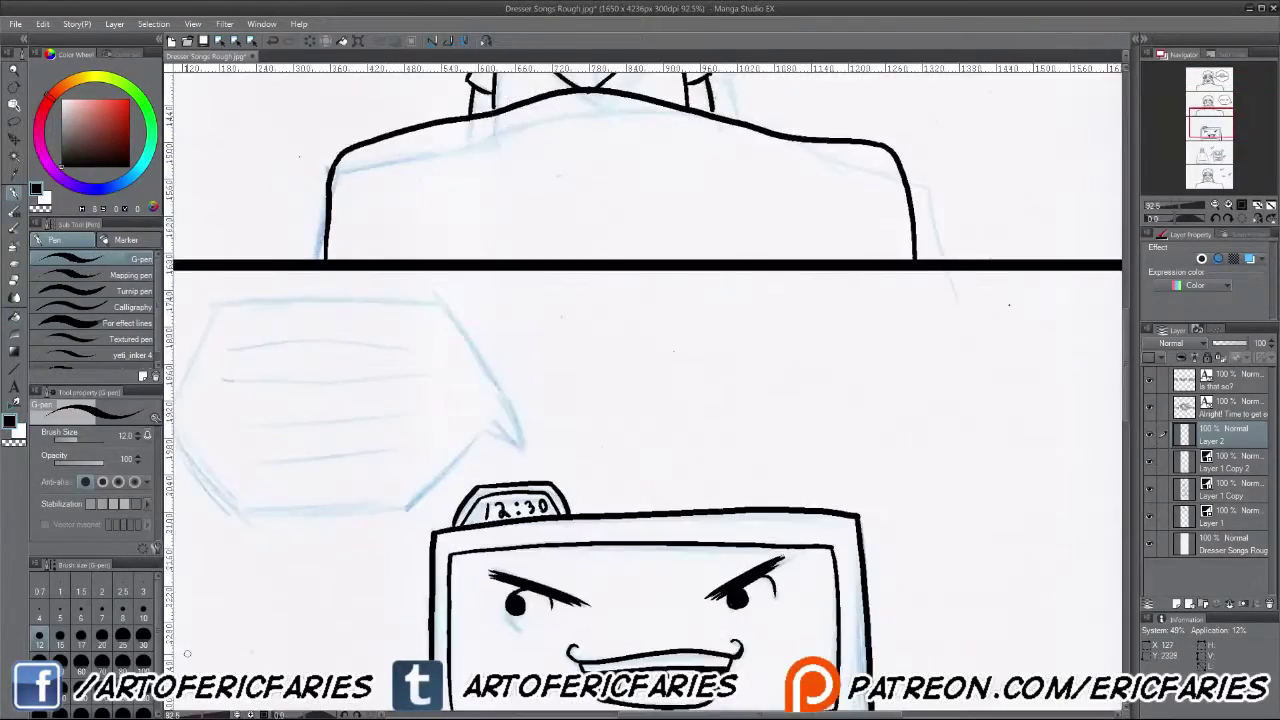
{"action": "key", "text": "t"}
{"action": "left_click", "coordinate": [360, 343]}
{"action": "type", "text": "THEN AS A "}
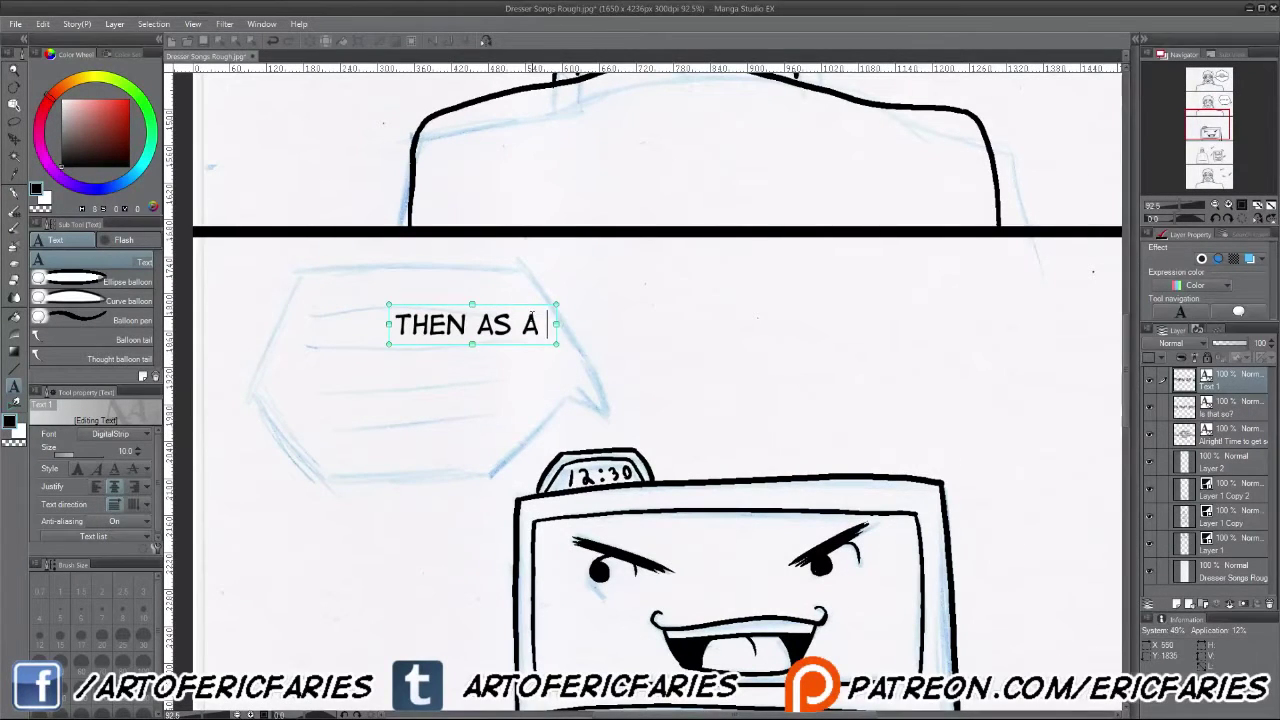
{"action": "type", "text": "LULLULLABY,"}
{"action": "key", "text": "Return"}
{"action": "type", "text": "LET ME SING YOU THE"}
{"action": "key", "text": "Return"}
{"action": "type", "text": "SONG OF MY PEOPLE!"}
{"action": "left_click_drag", "start_coordinate": [630, 404], "coordinate": [491, 407]}
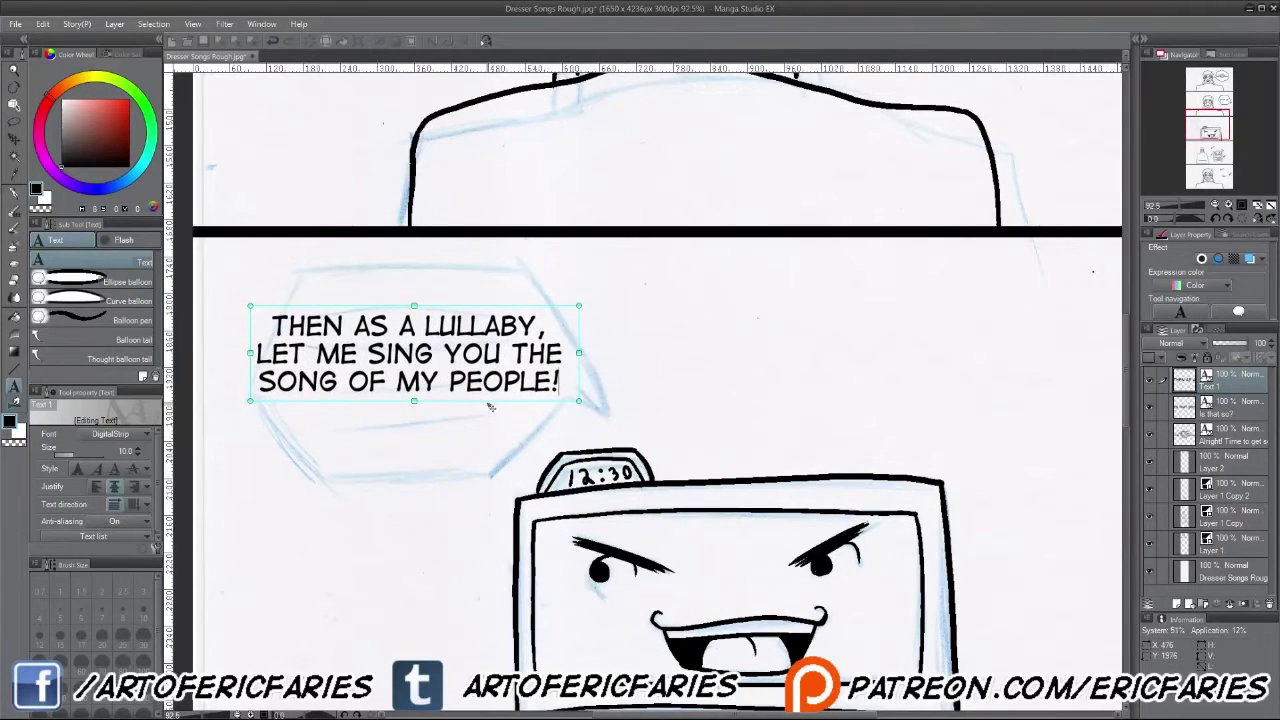
Step: Ink the third panel's hexagonal balloon around the lullaby text on Layer 2 with the size 12 G-pen, adding a curved tail toward the dresser
{"action": "scroll", "coordinate": [481, 419], "scroll_direction": "down", "scroll_amount": 3}
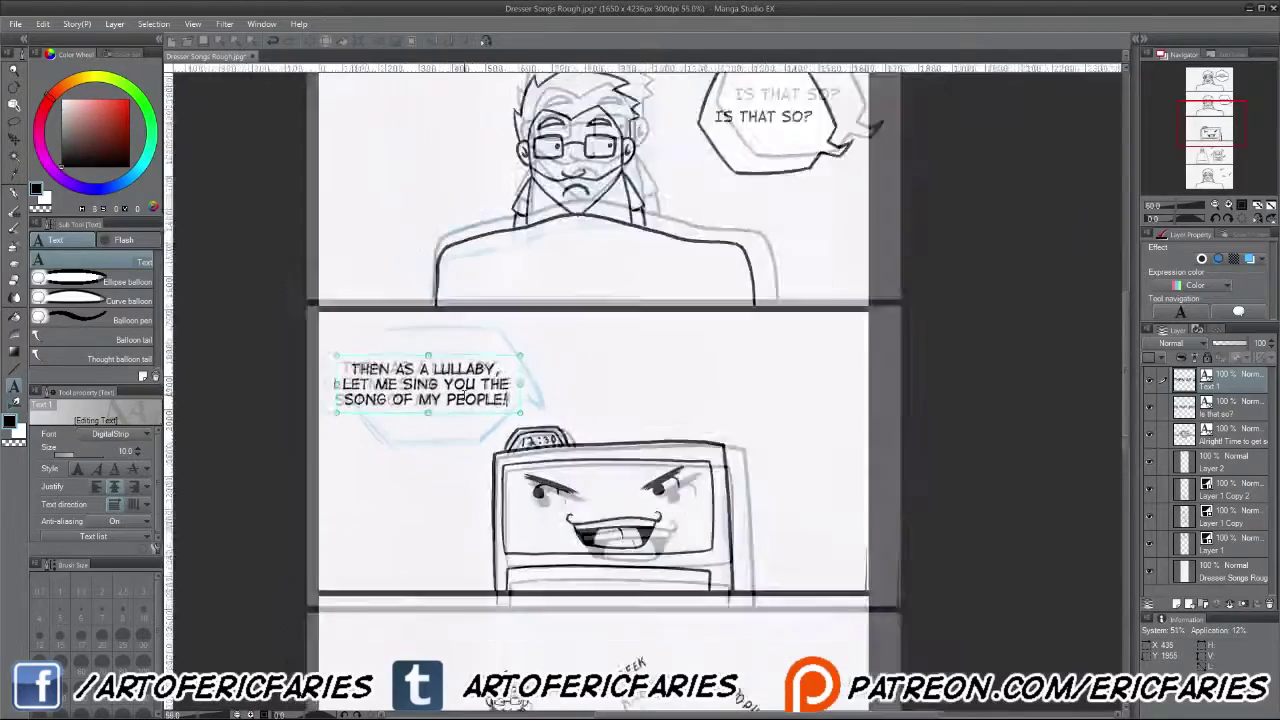
{"action": "mouse_move", "coordinate": [481, 419]}
{"action": "left_mouse_down"}
{"action": "mouse_move", "coordinate": [859, 404]}
{"action": "mouse_move", "coordinate": [501, 412]}
{"action": "left_mouse_up"}
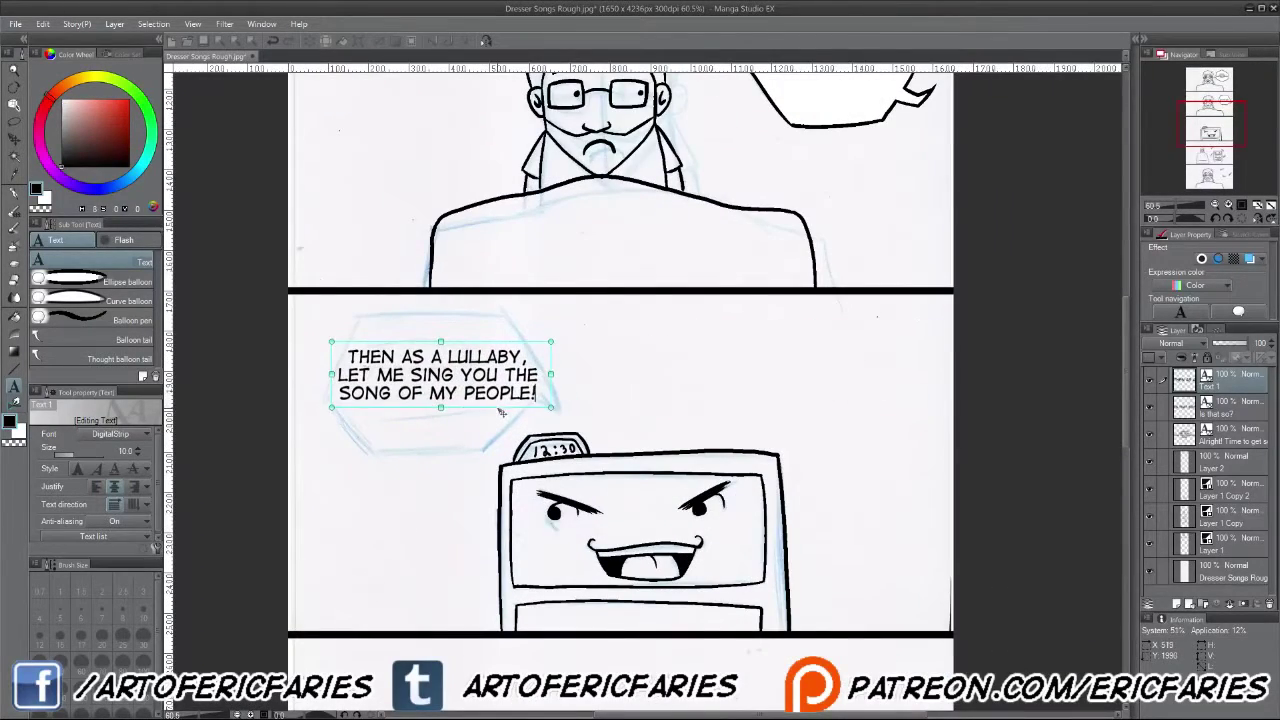
{"action": "left_click", "coordinate": [13, 195]}
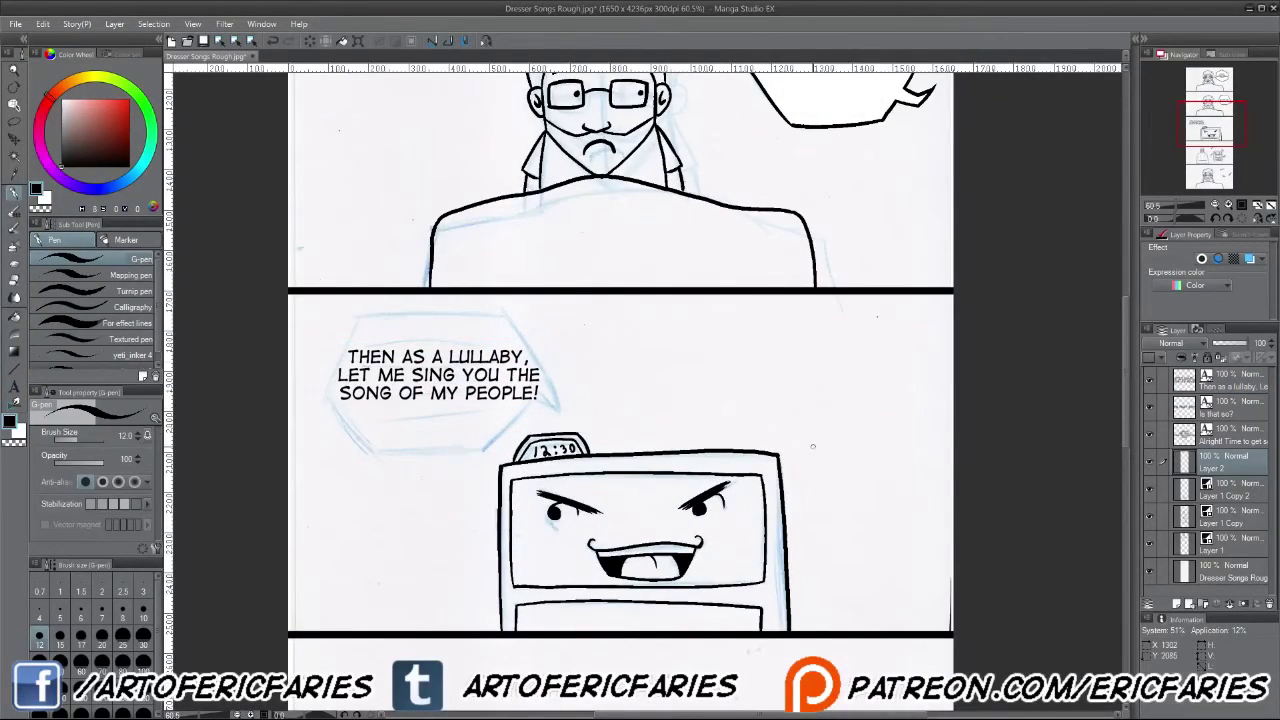
{"action": "scroll", "coordinate": [365, 340], "scroll_direction": "up", "scroll_amount": 5}
{"action": "left_click_drag", "start_coordinate": [800, 380], "coordinate": [760, 520]}
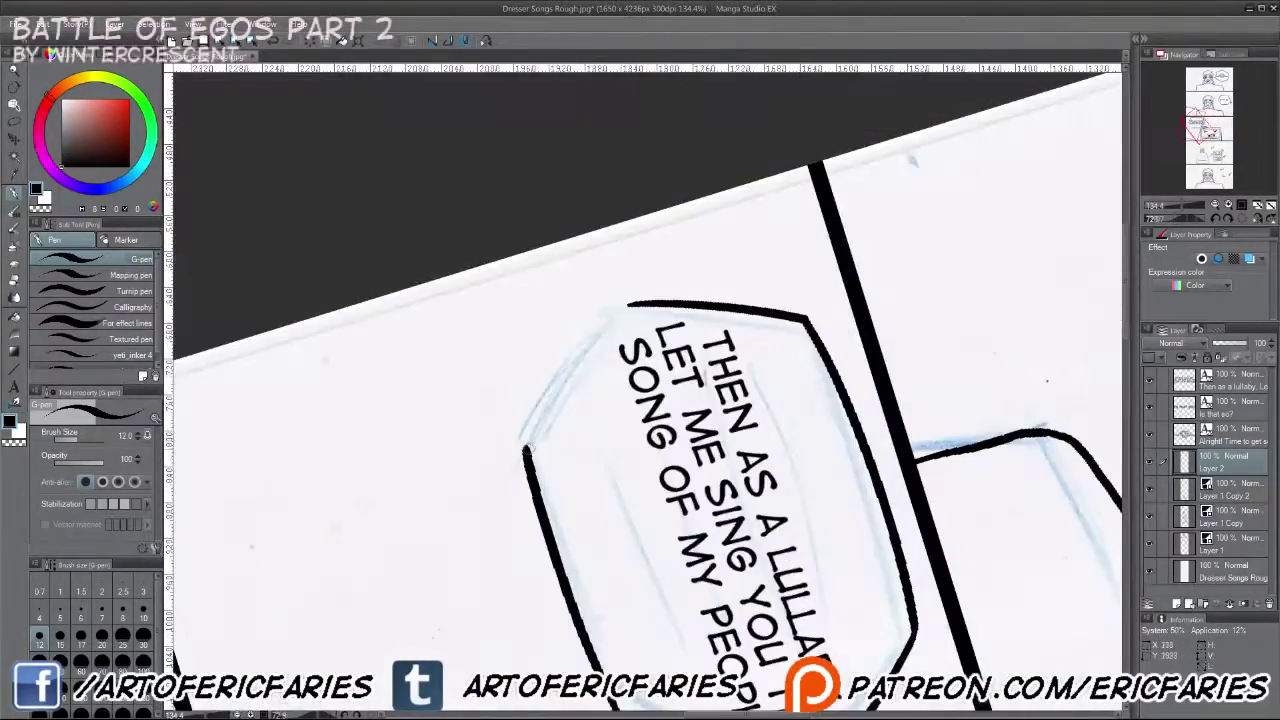
{"action": "left_click_drag", "start_coordinate": [791, 267], "coordinate": [650, 420]}
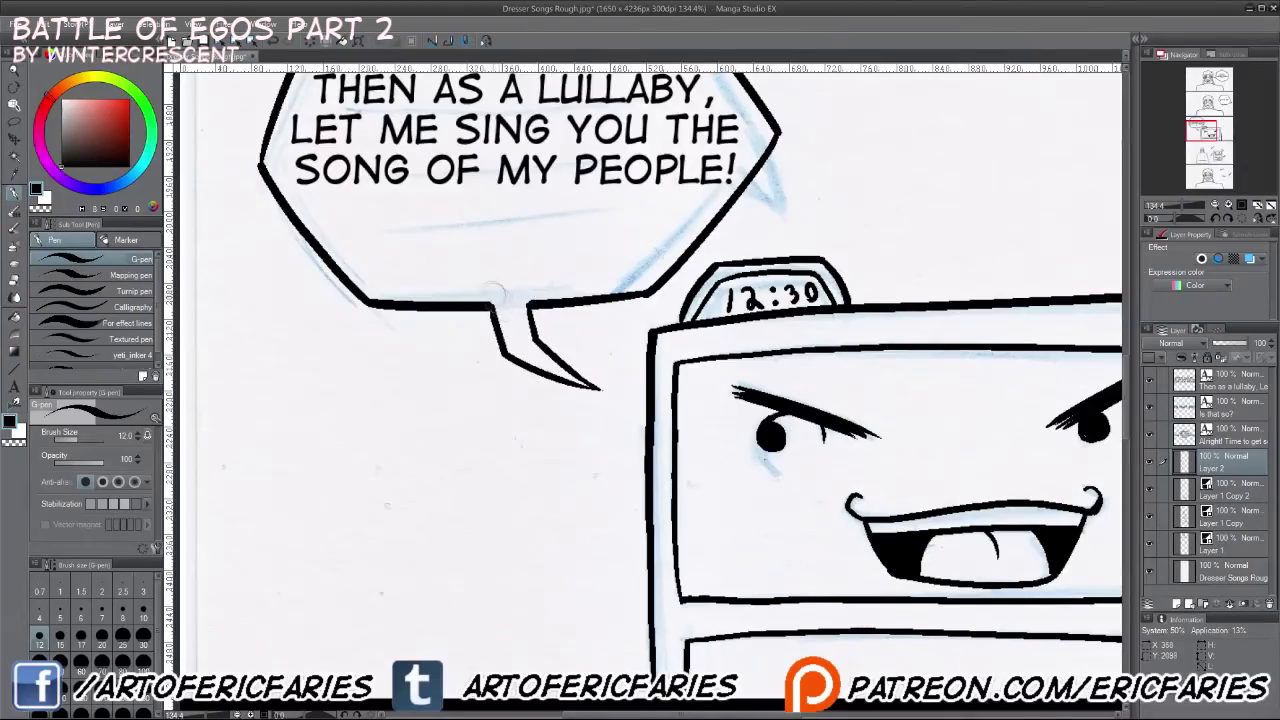
{"action": "scroll", "coordinate": [497, 298], "scroll_direction": "down", "scroll_amount": 2}
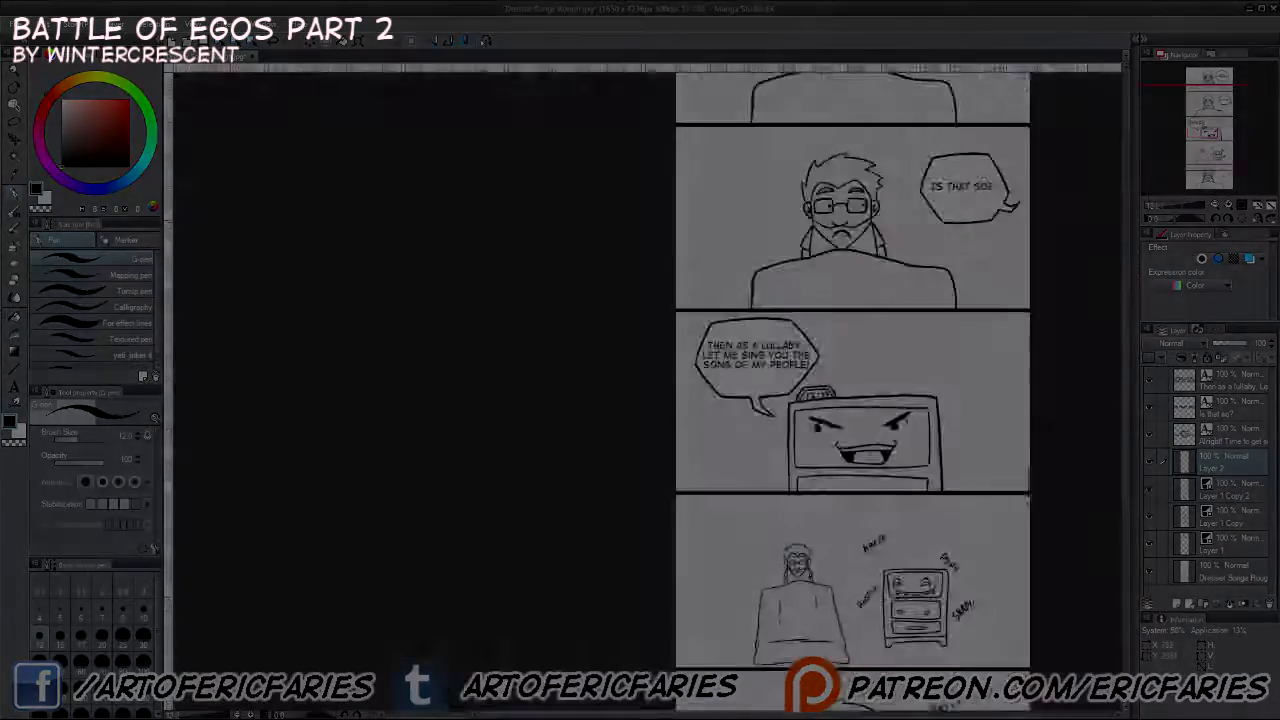